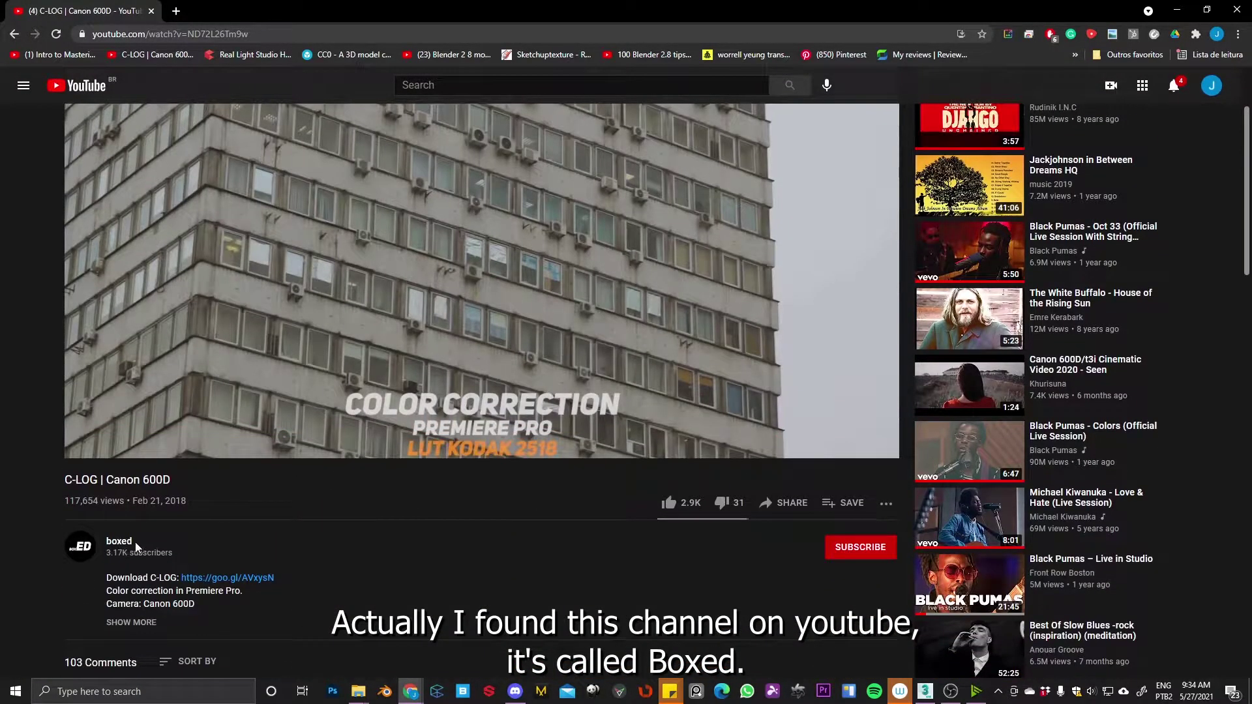
Step: Scroll up on the C-LOG | Canon 600D colour-correction video page
scroll(558, 412, up, 2)
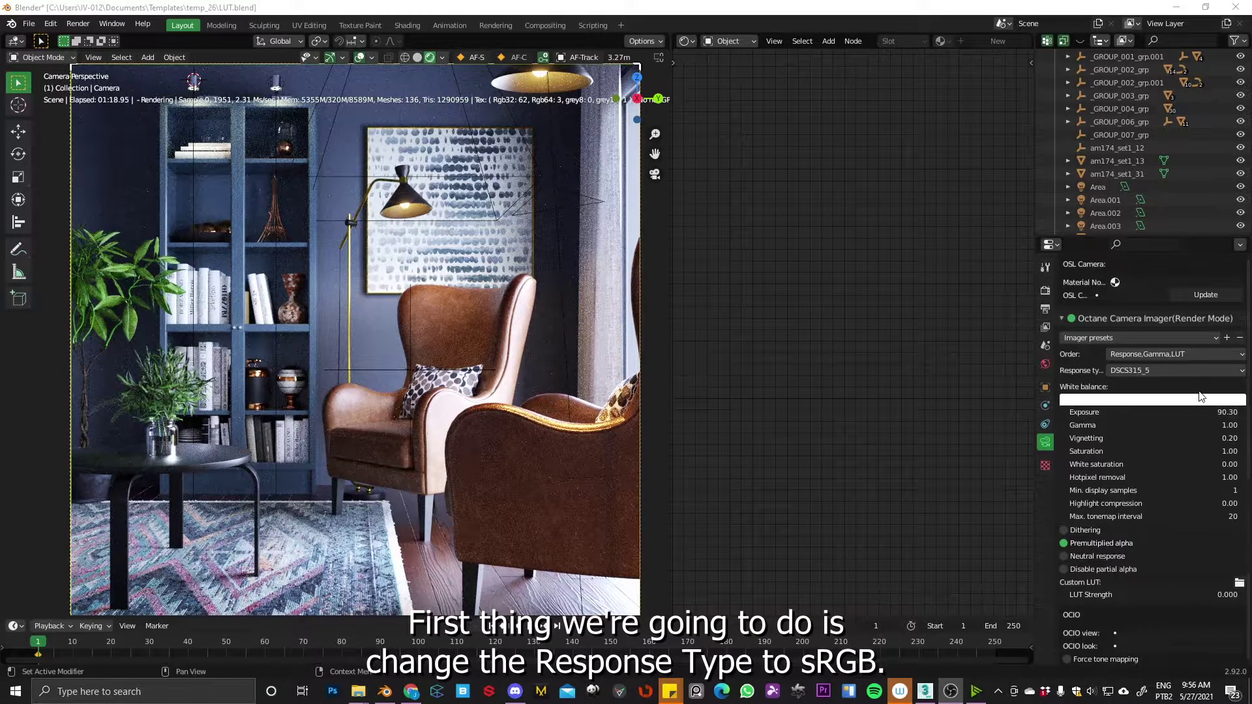
Step: Switch the camera imager response to sRGB, raise gamma to 1.20, and set vignetting to 0
click(1148, 371)
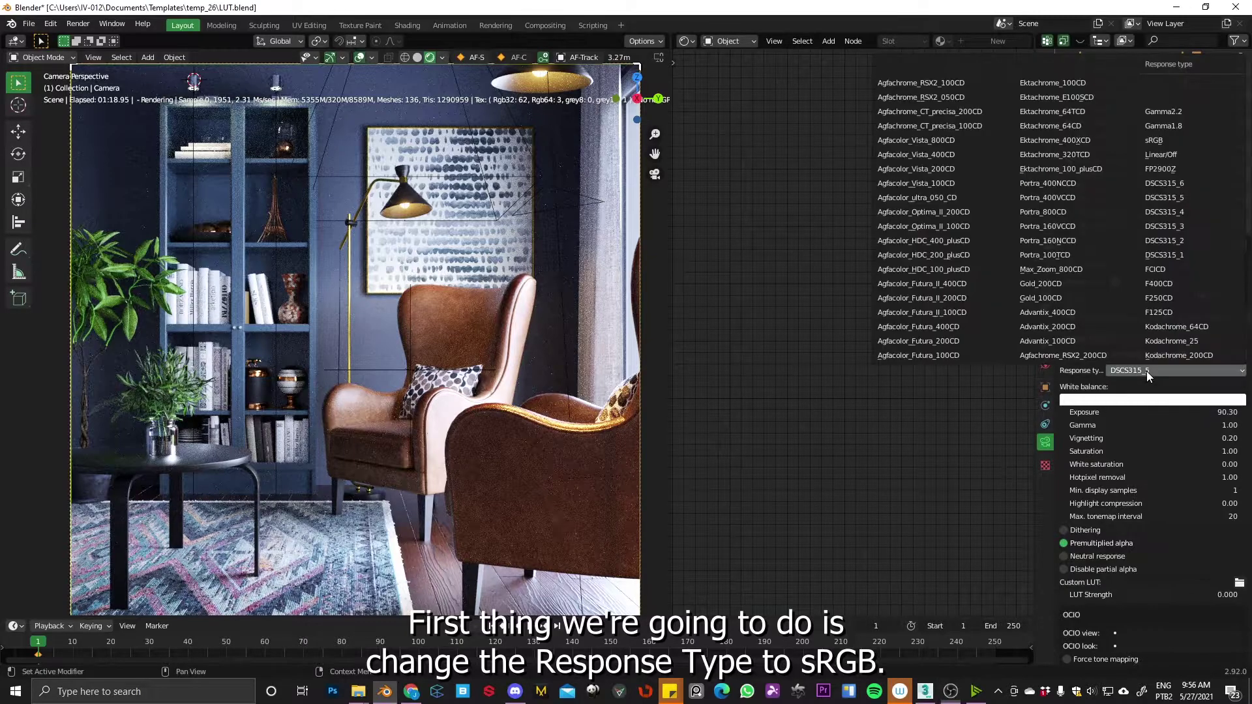
click(1164, 141)
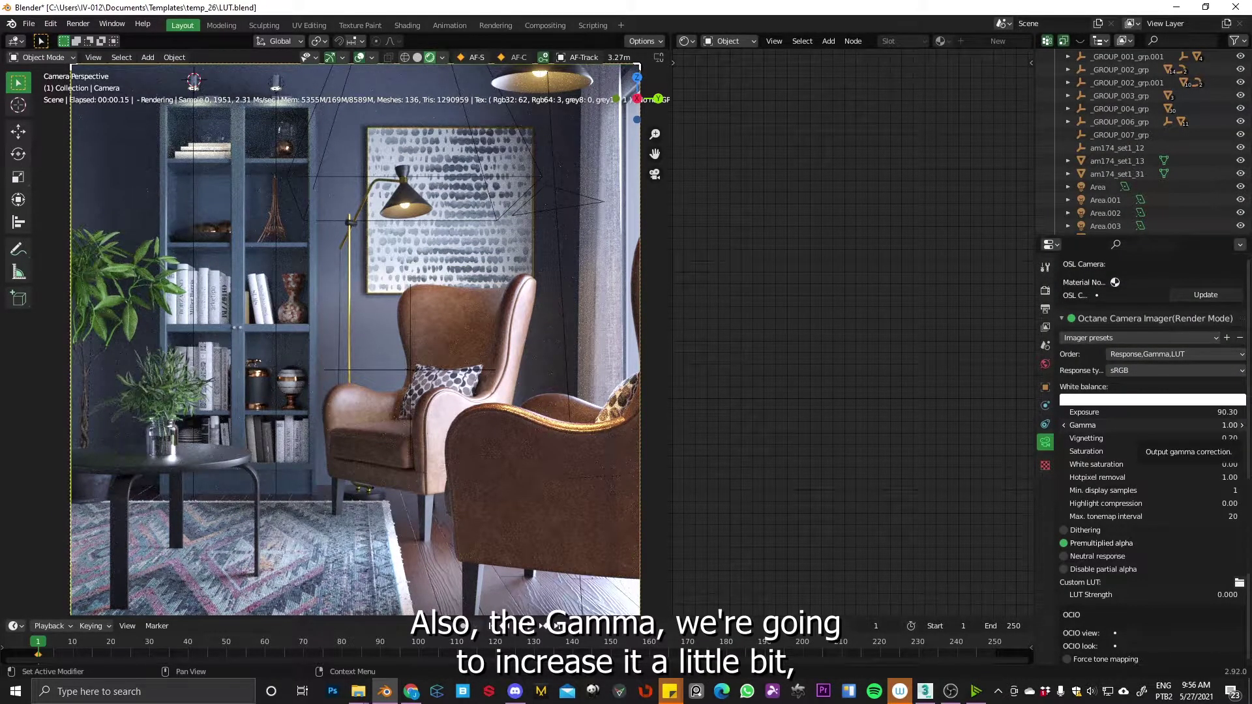
click(1242, 426)
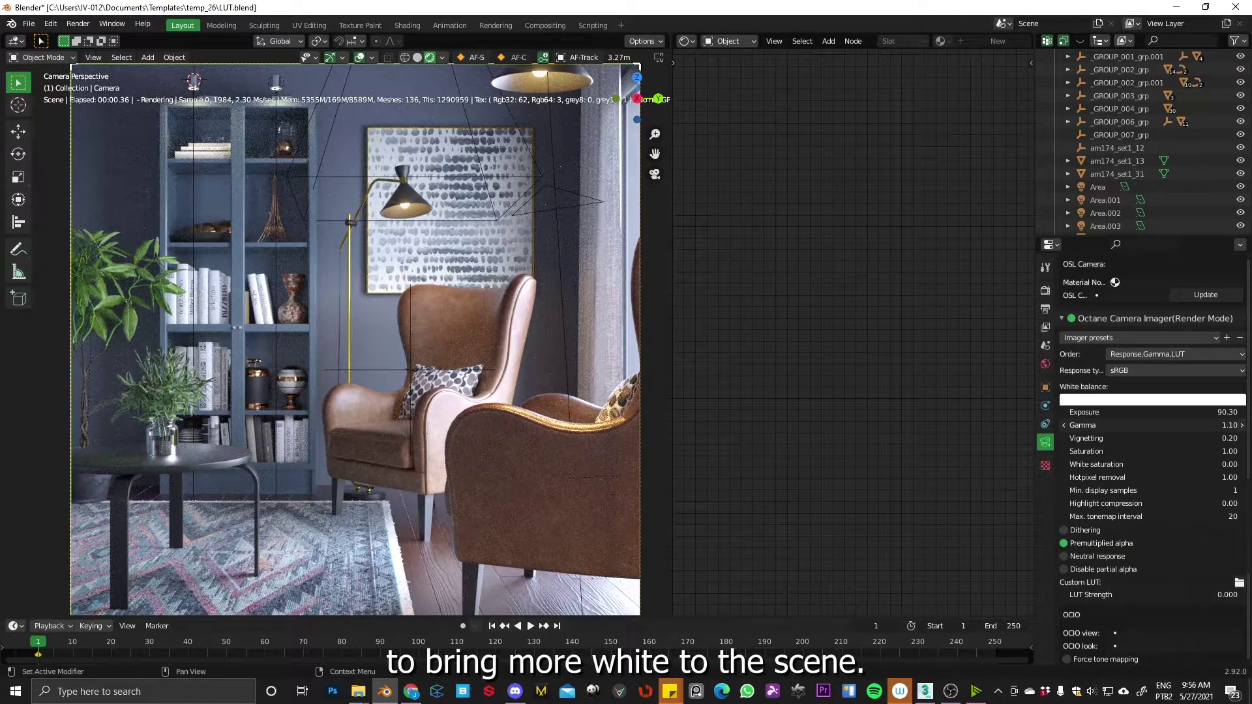
click(1243, 425)
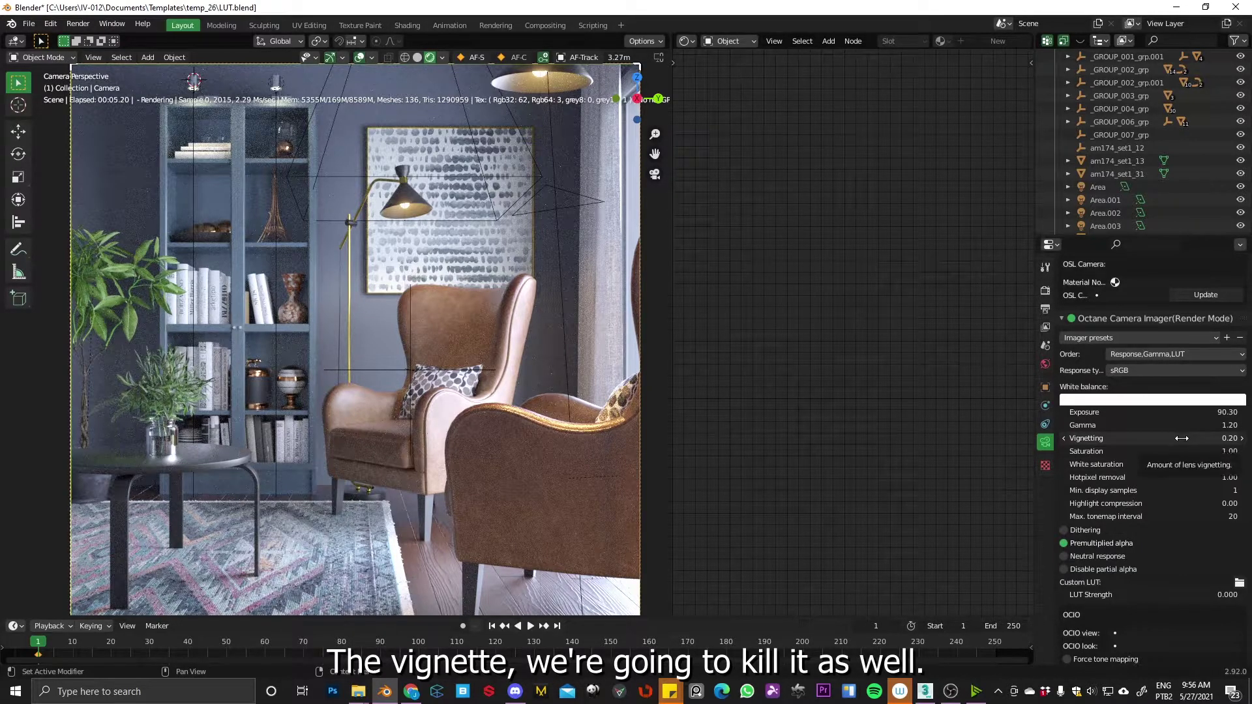
text(02)
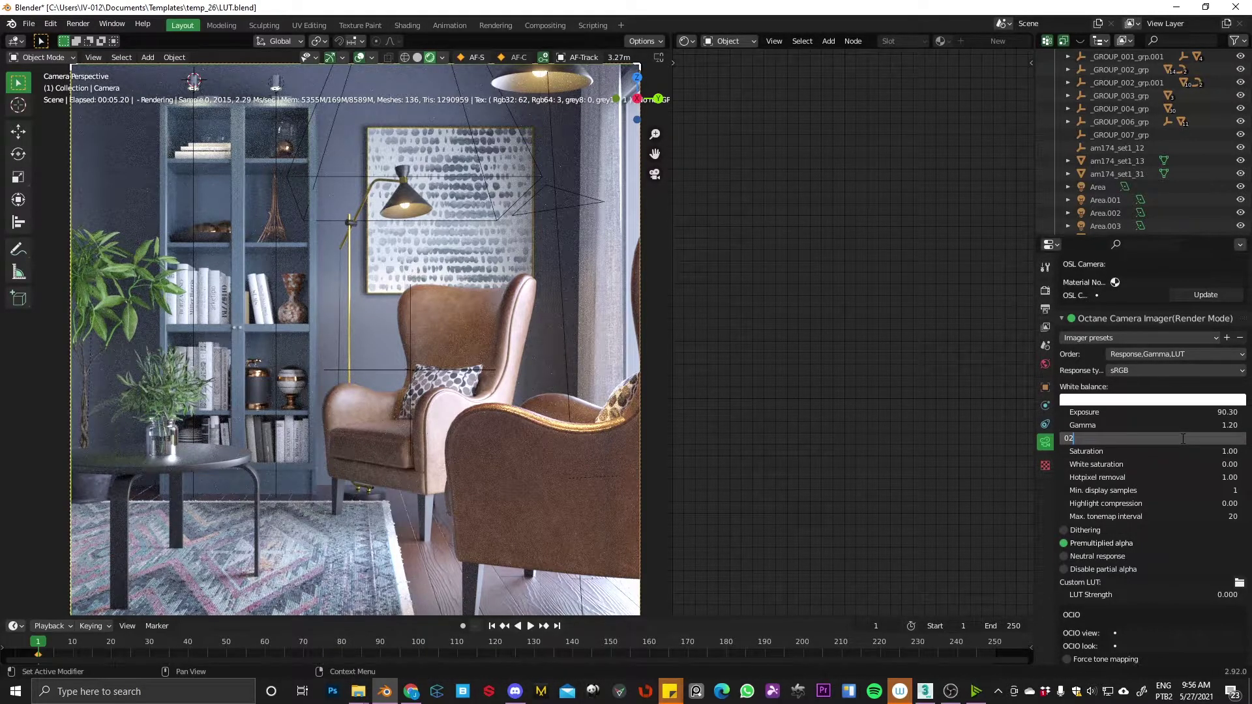
key(Return)
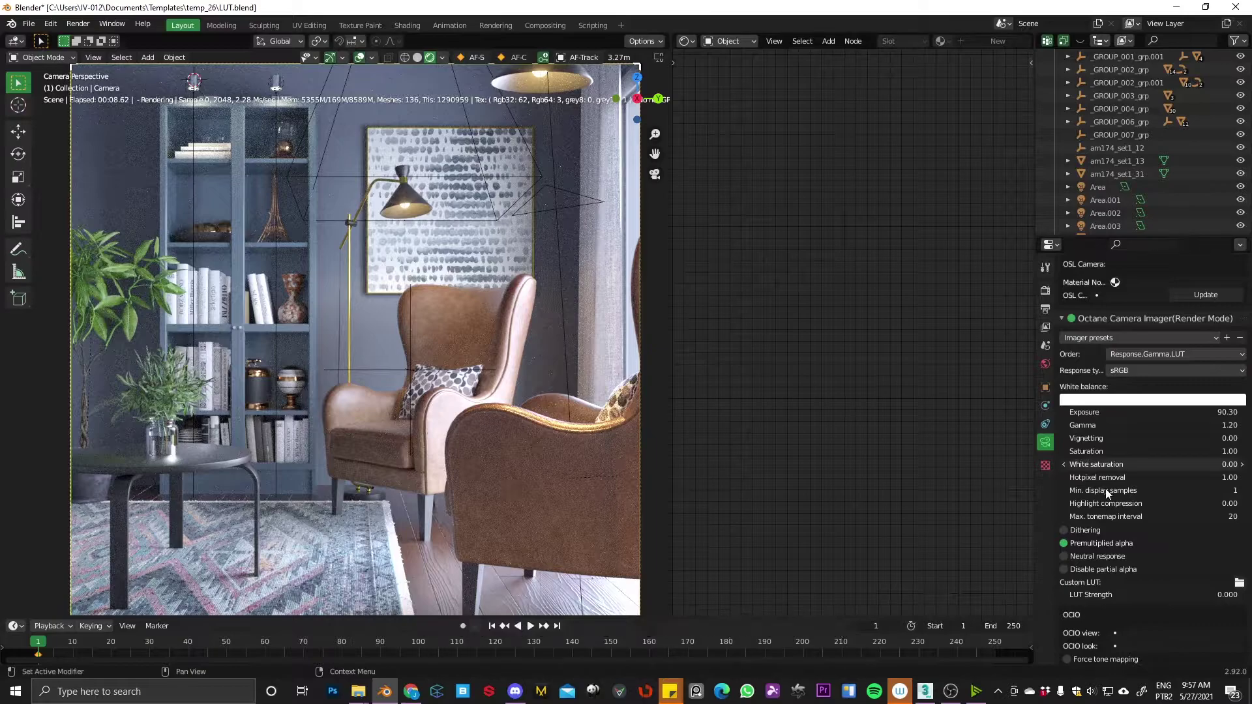
Step: Drag highlight compression to 1.00 and bump gamma up to 1.30
drag(1148, 504, 1173, 503)
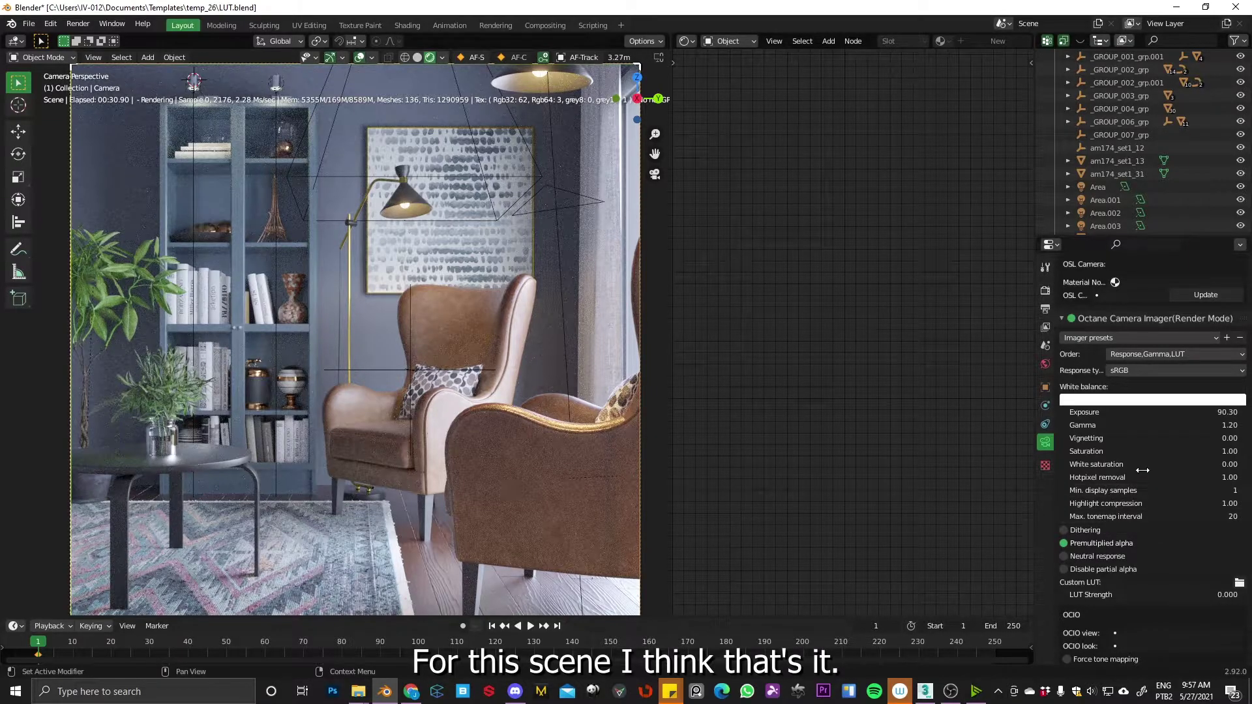
click(1240, 426)
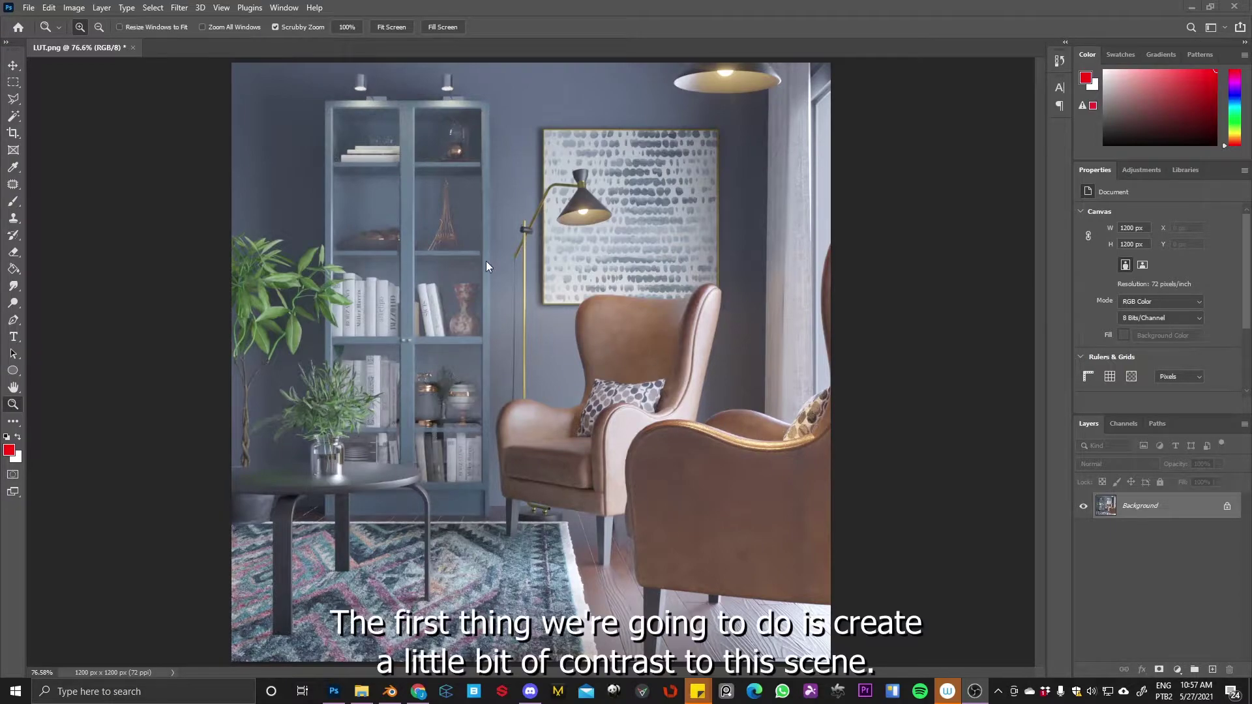
Step: Add a Curves adjustment layer and lift its black point to soften the shadows
click(1177, 671)
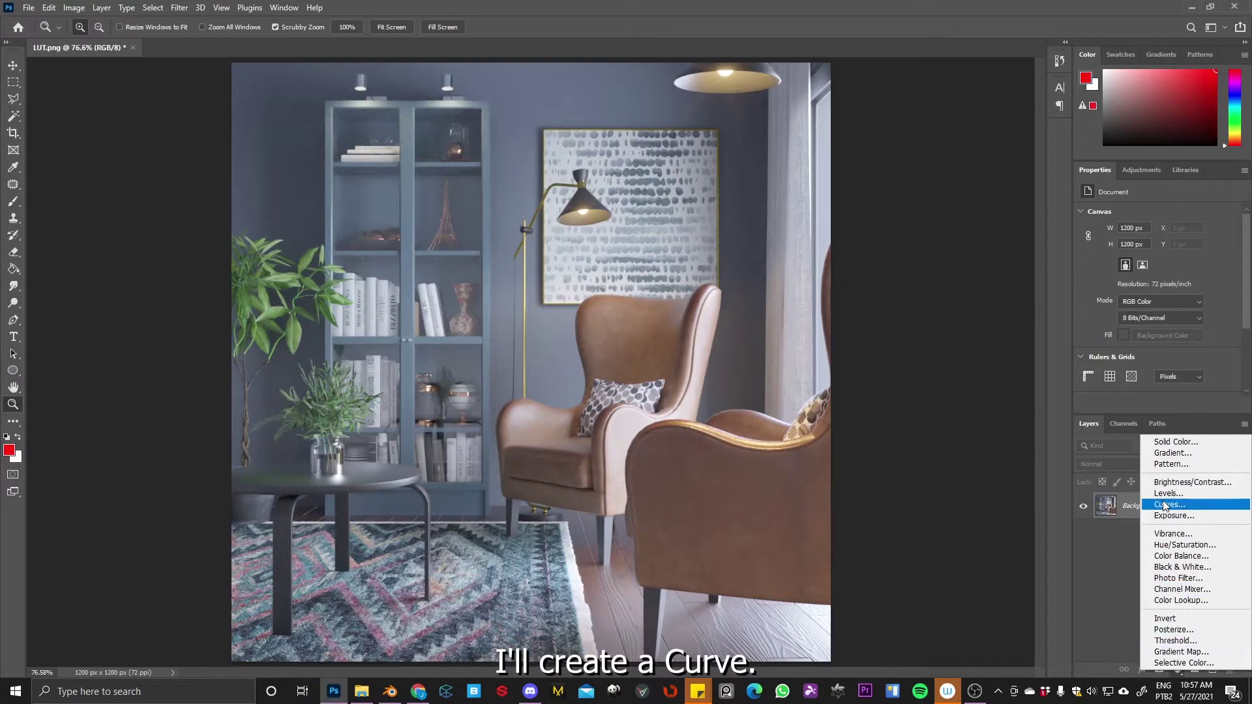
click(1177, 506)
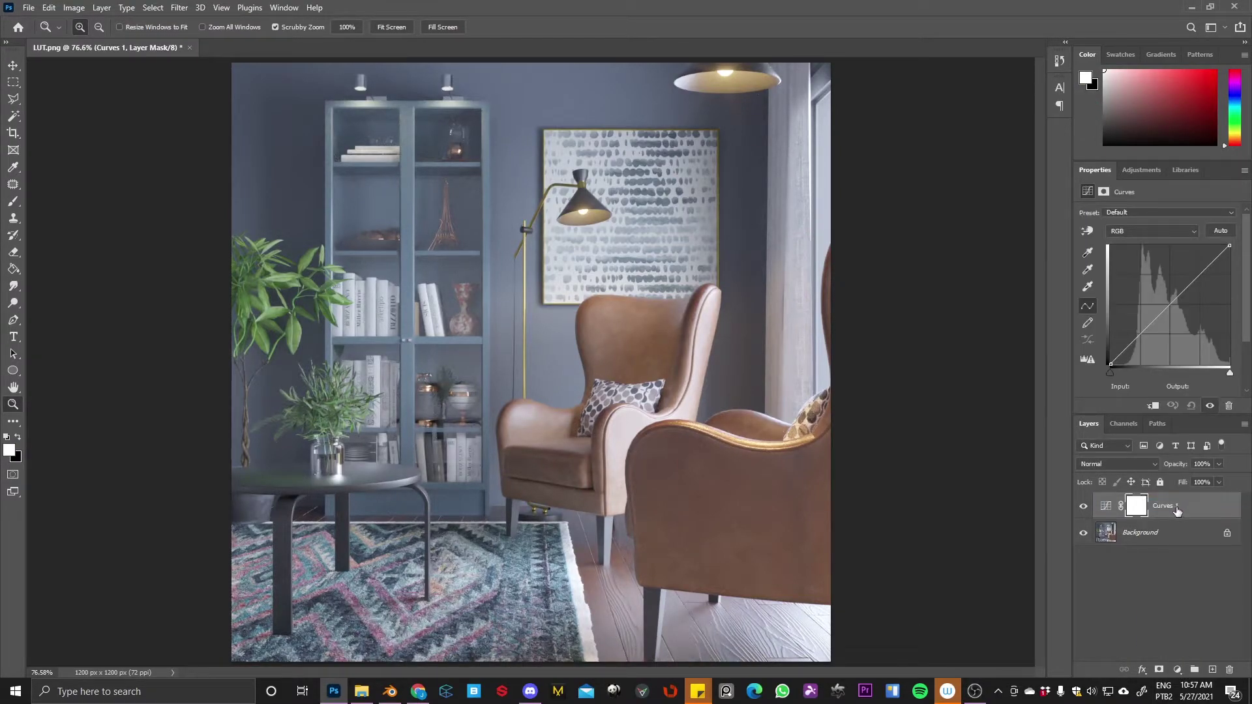
mouse_move(1109, 366)
mouse_down()
mouse_move(1133, 340)
mouse_move(1108, 343)
mouse_move(1140, 336)
mouse_move(1110, 344)
mouse_up()
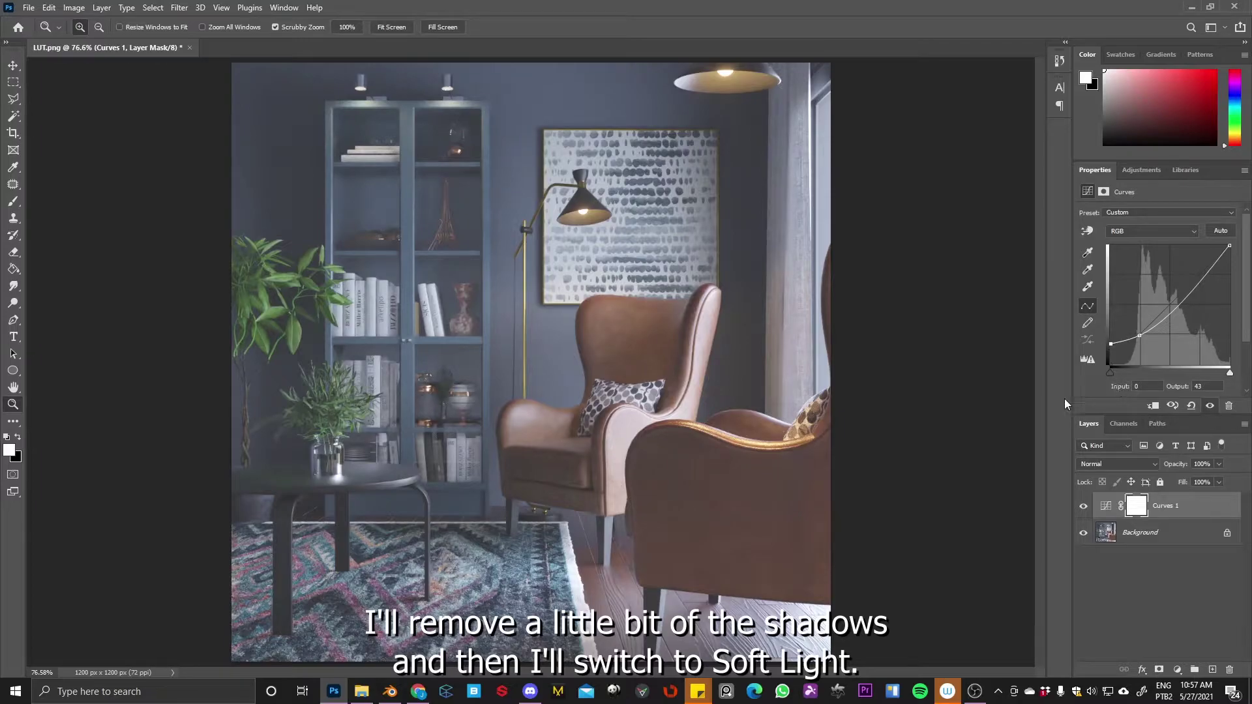
Step: Blend Curves 1 in Soft Light and fine-tune the curve, leaving the black point at output 44
click(1119, 465)
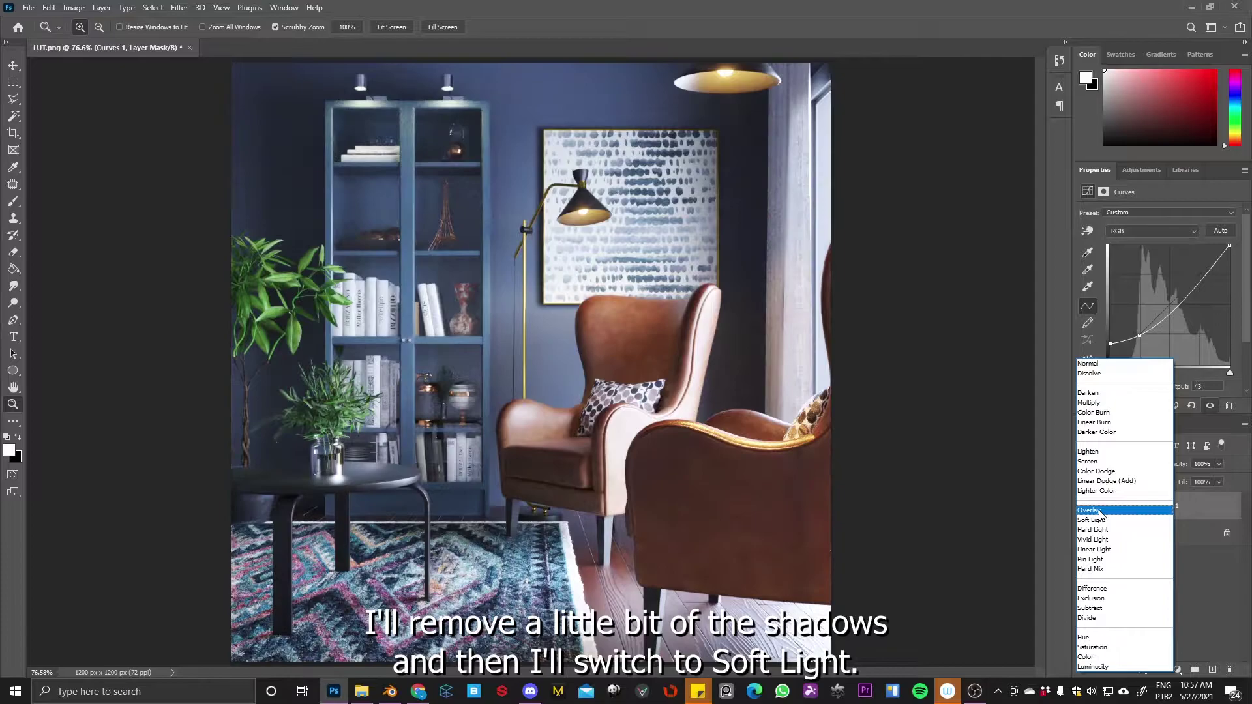
click(1101, 520)
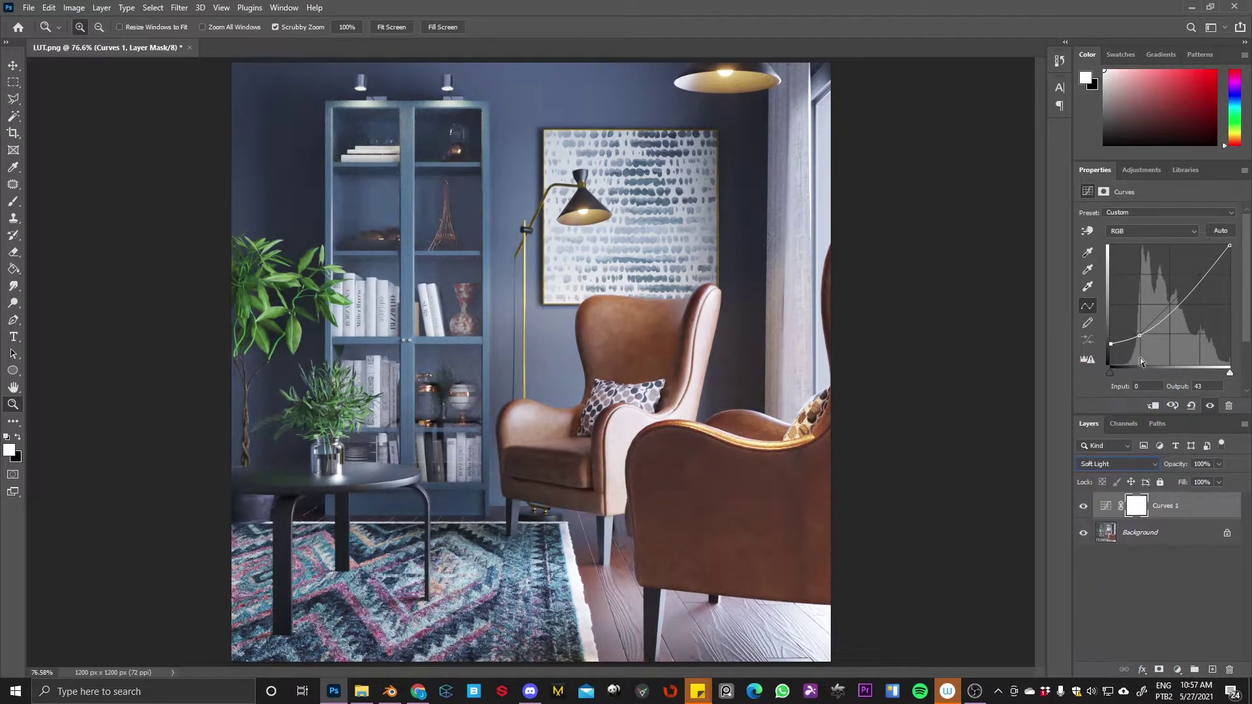
drag(1143, 332, 1131, 339)
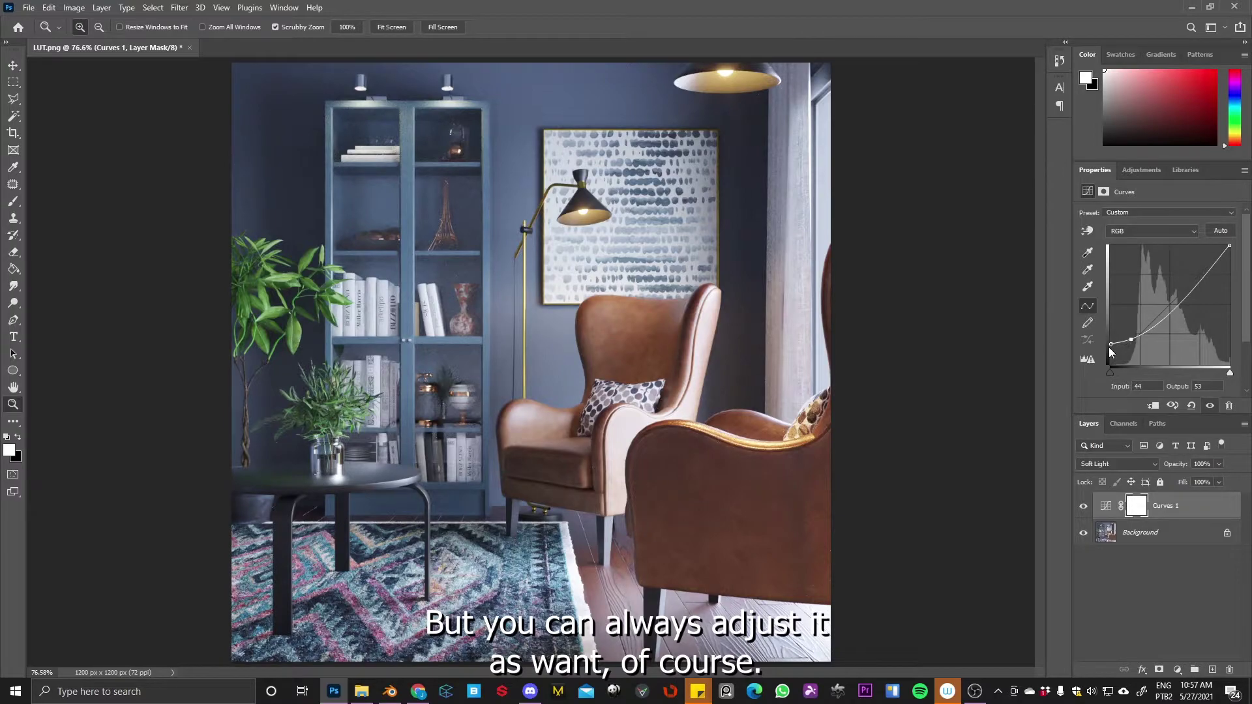
click(1110, 344)
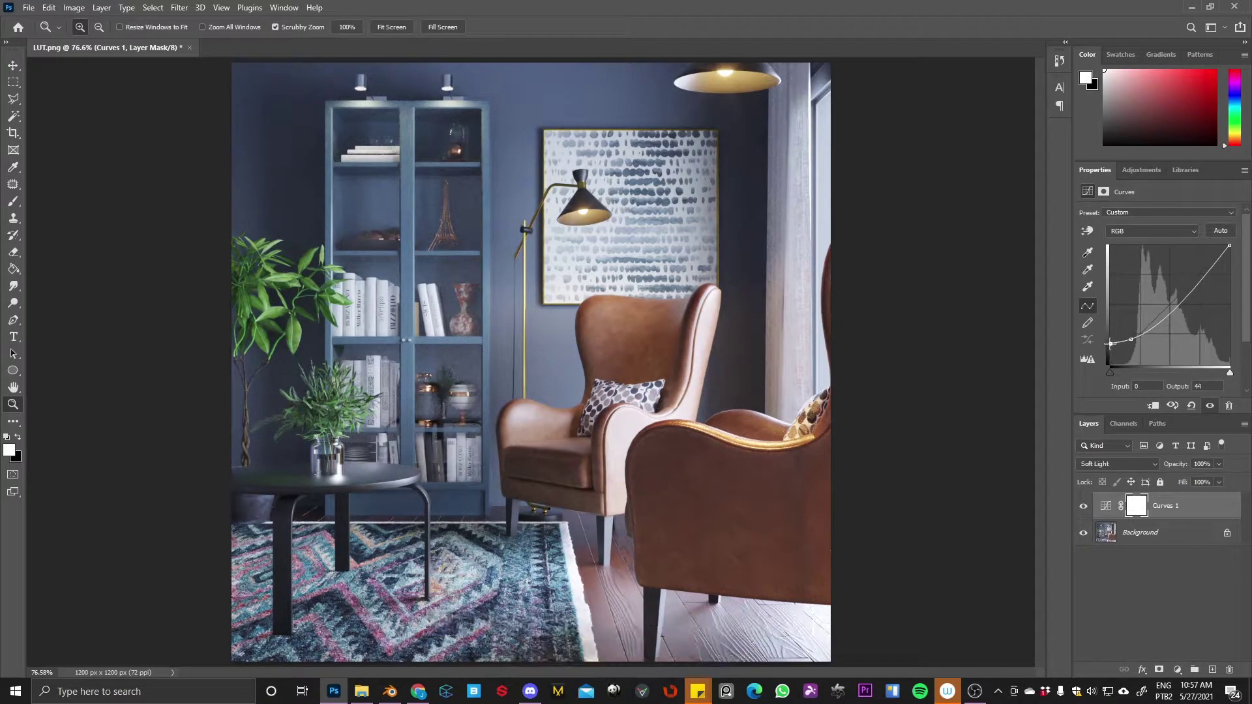
click(1177, 670)
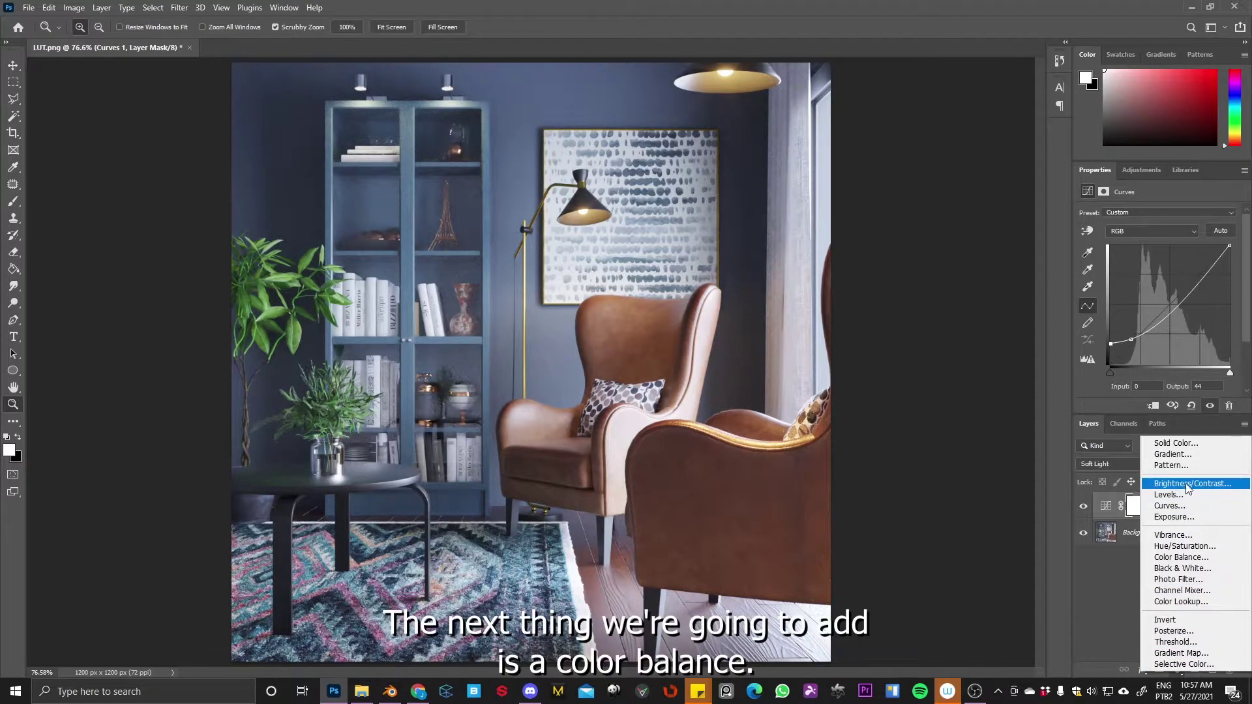
Step: Add a Color Balance layer with midtones Cyan/Red at +6 and Yellow/Blue at -6
click(1200, 557)
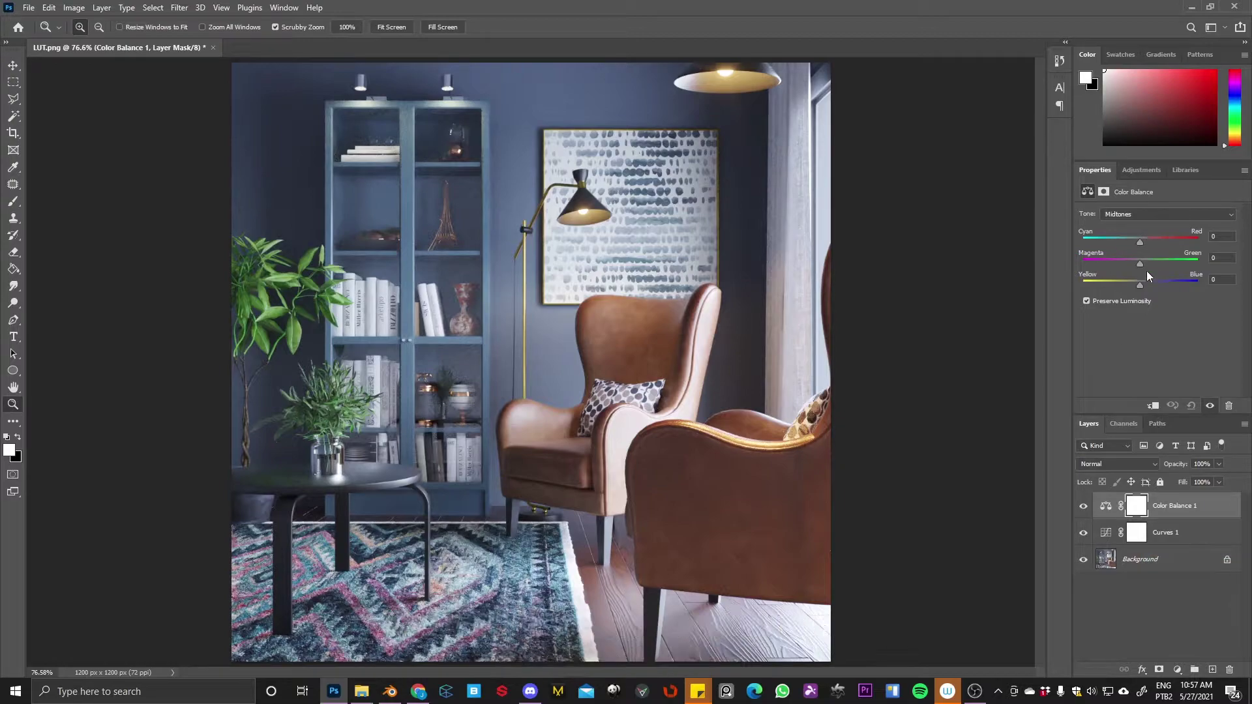
drag(1140, 284, 1138, 283)
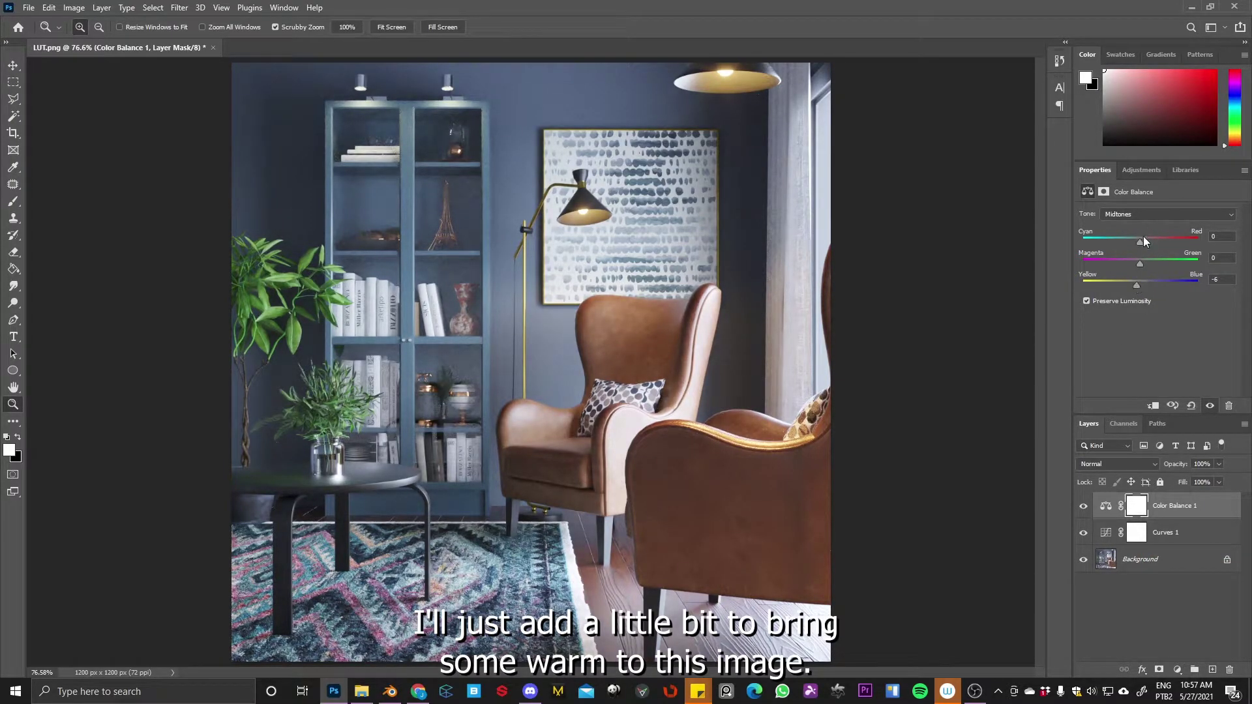
drag(1148, 241, 1146, 241)
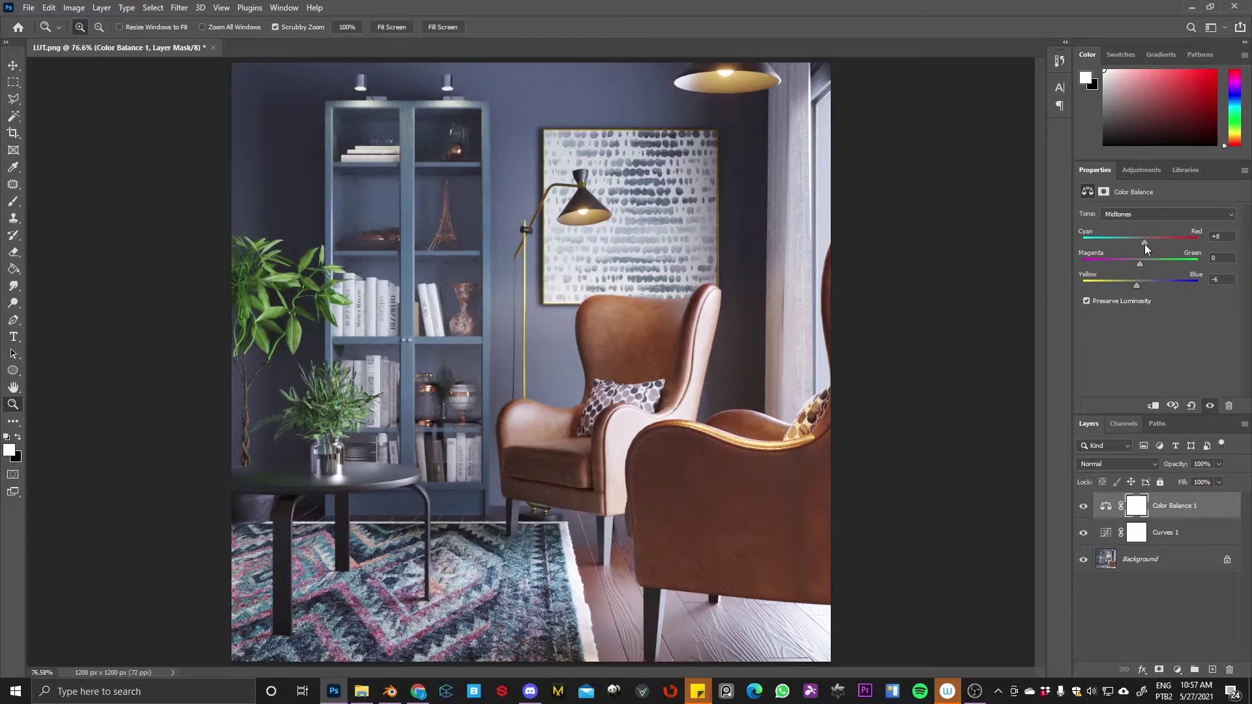
drag(1143, 244, 1145, 245)
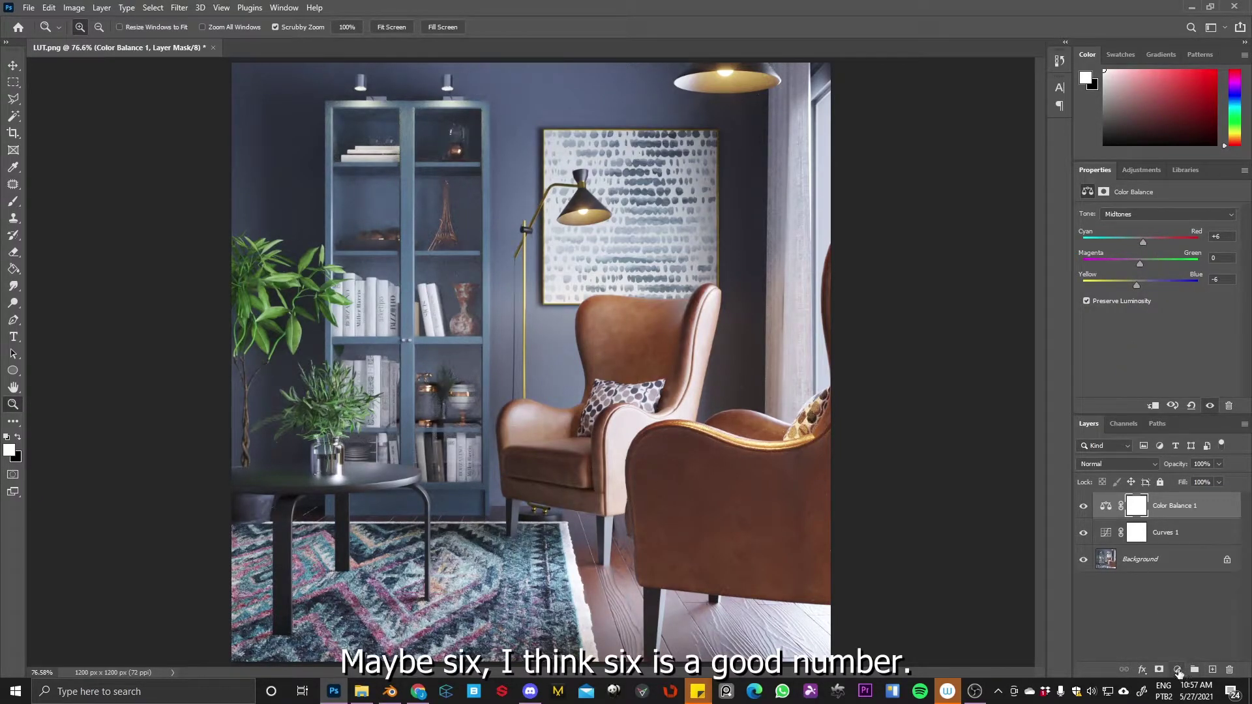
click(1178, 669)
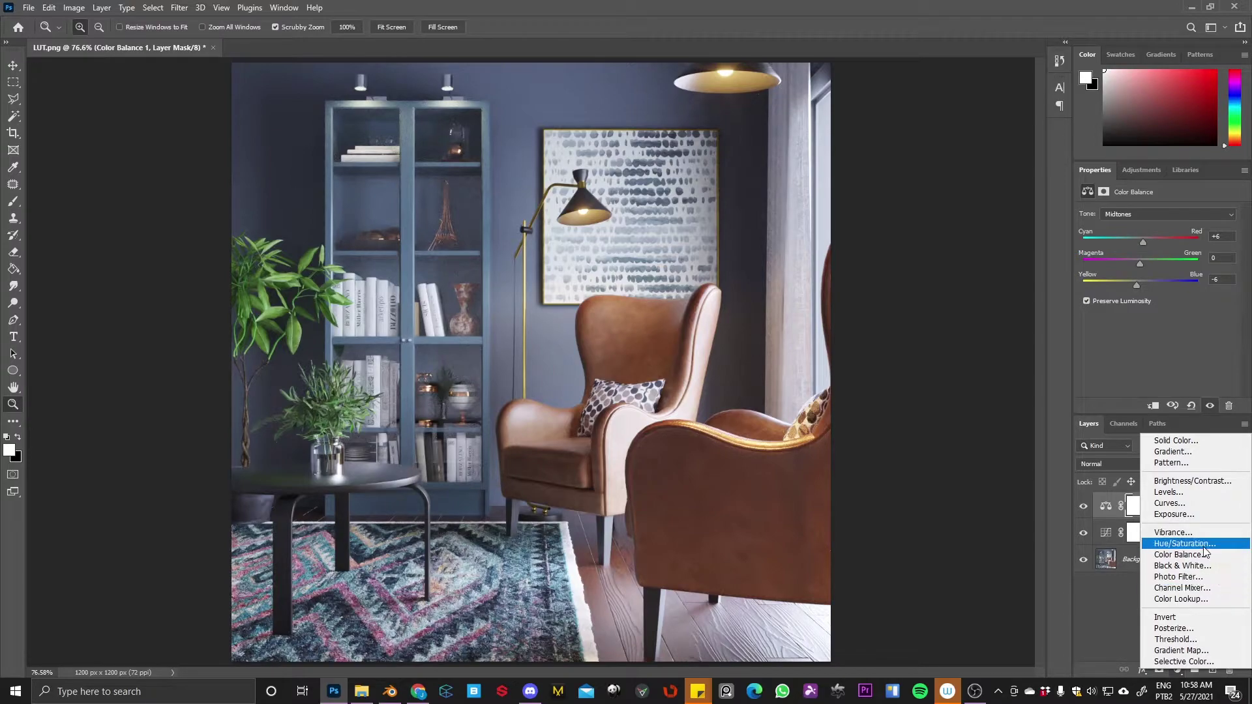
Step: Add a Gradient Map layer, reverse it, and bring up its gradient for editing
click(1182, 651)
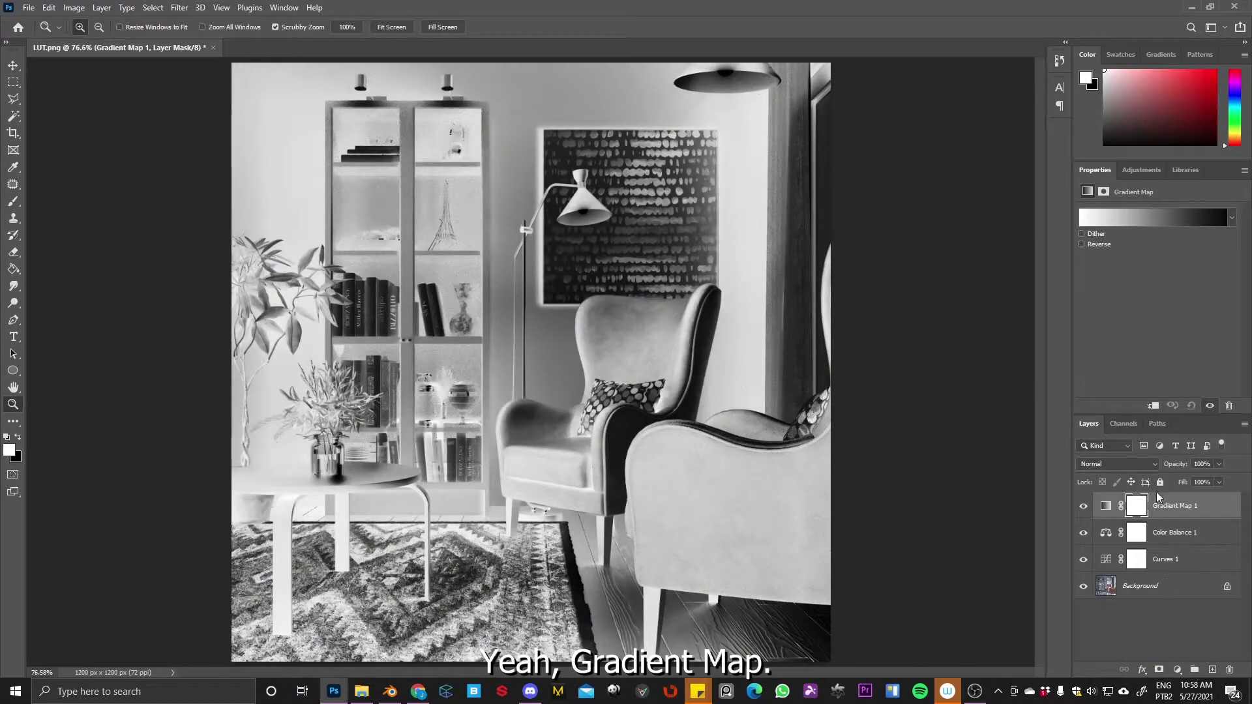
click(1080, 244)
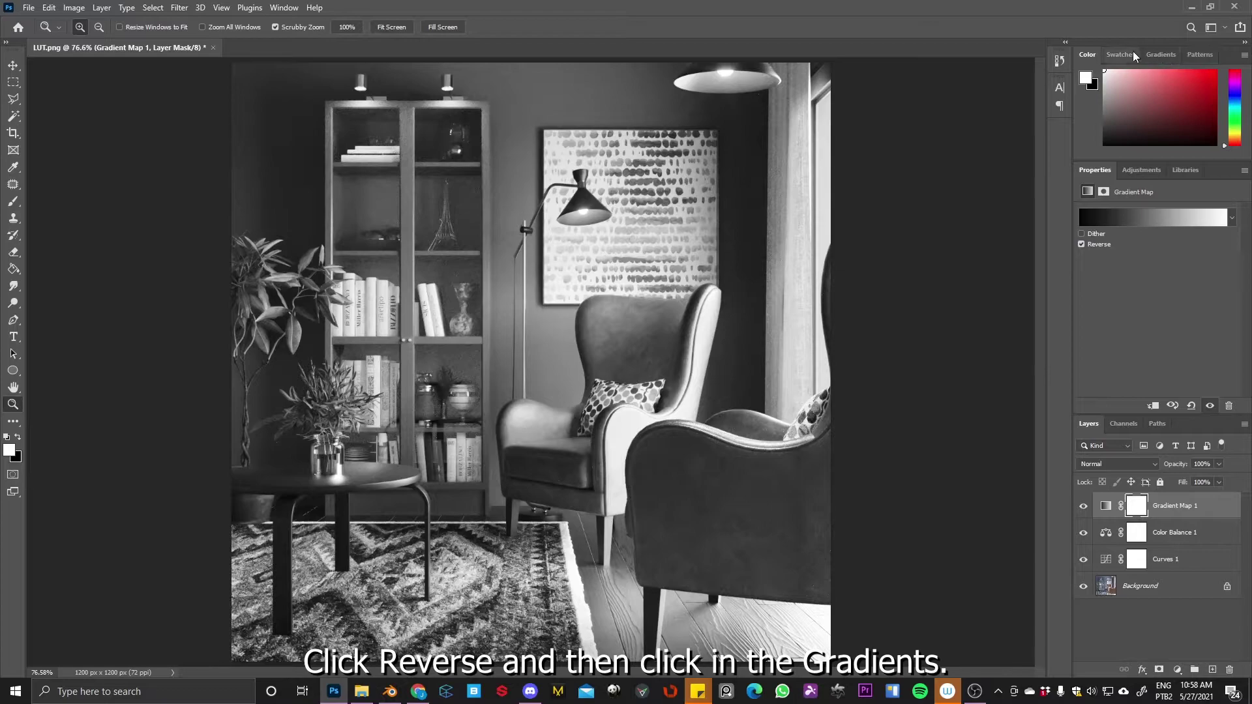
click(1161, 54)
click(1087, 55)
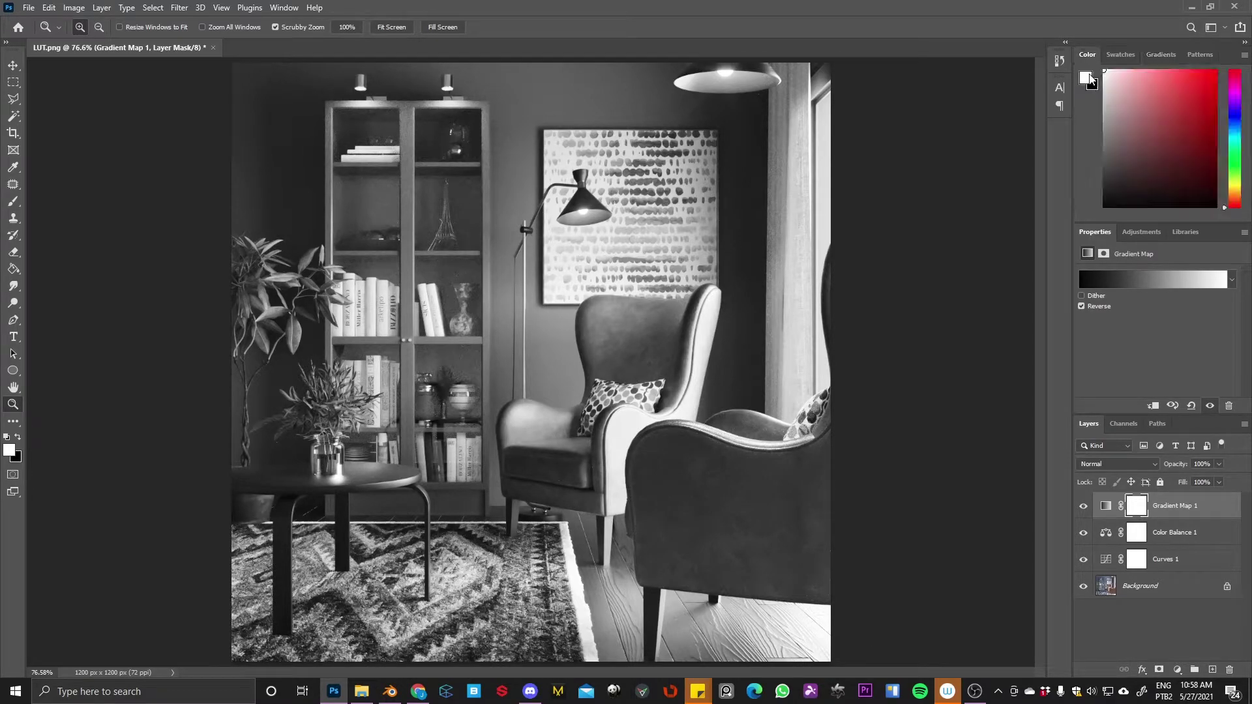
click(1110, 279)
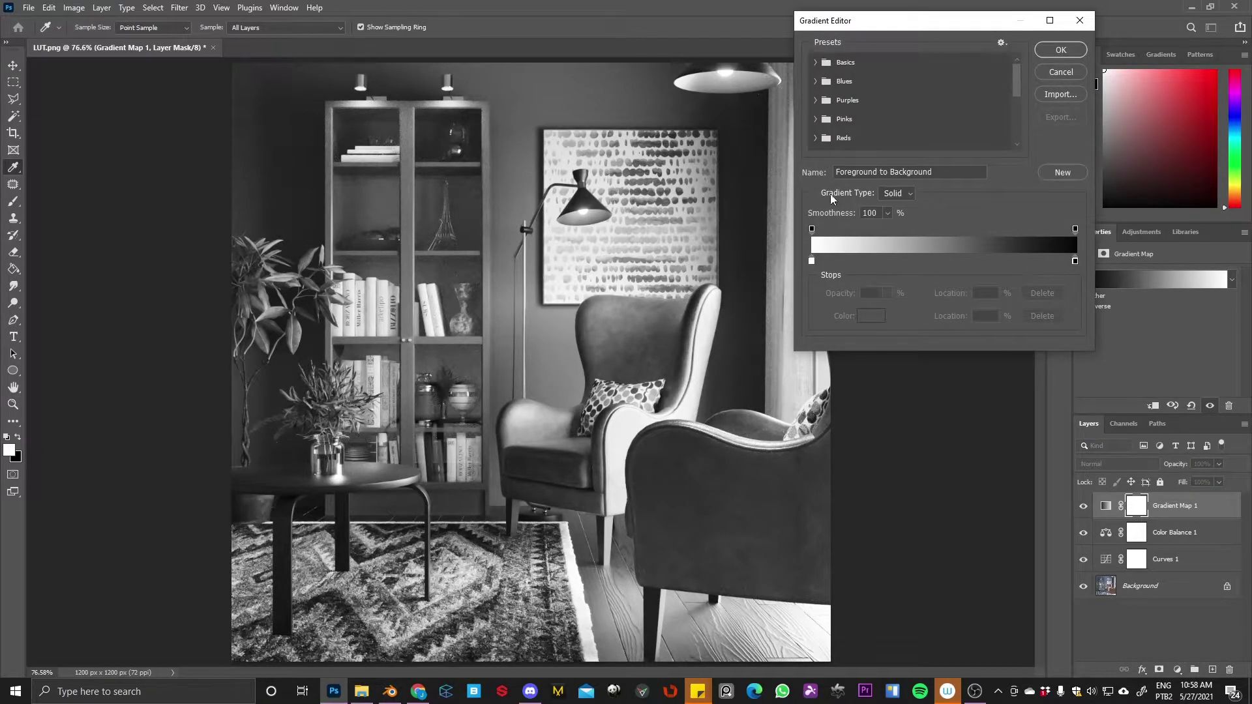
Step: Set the gradient's left colour stop to a light beige
click(812, 262)
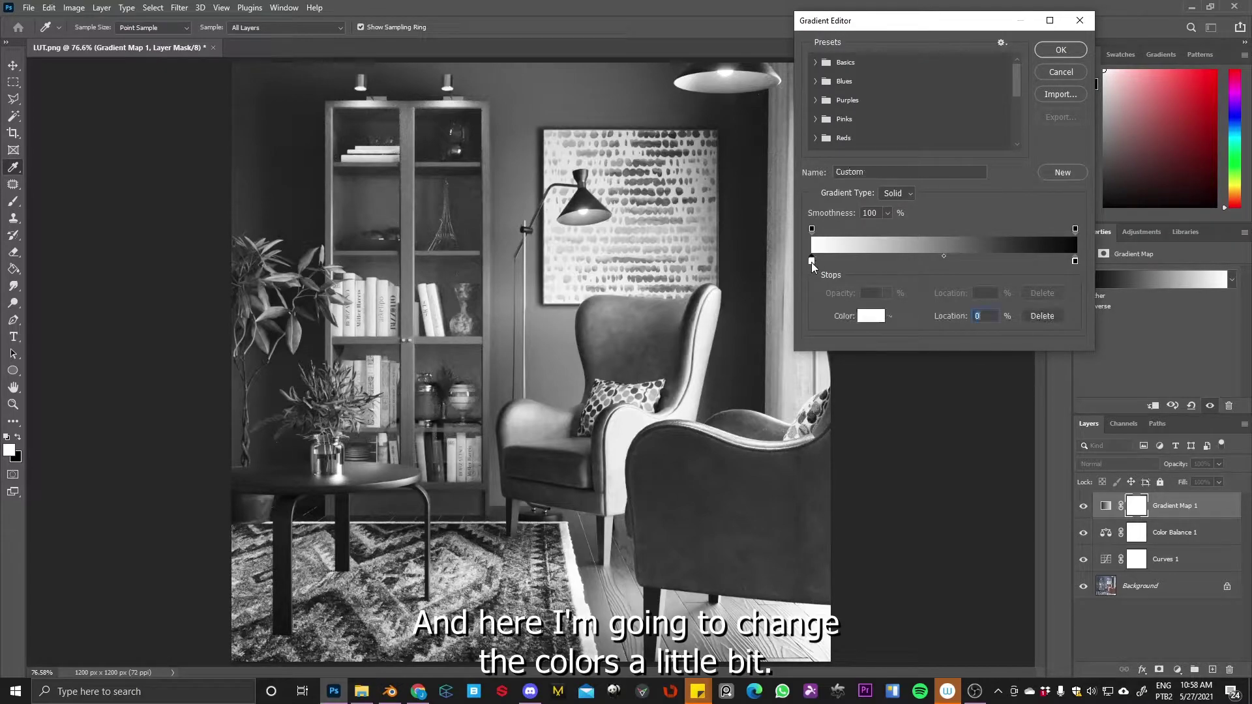
double_click(814, 261)
drag(773, 265, 782, 287)
drag(666, 226, 656, 182)
click(895, 138)
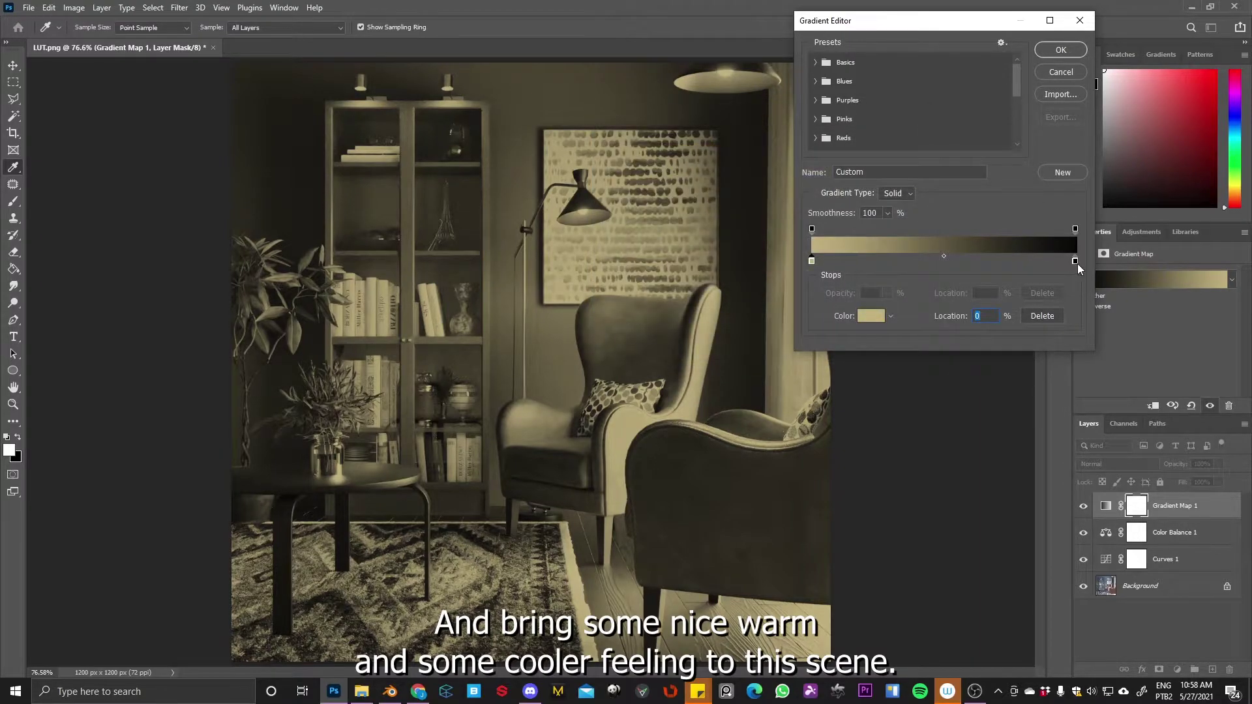
Step: Make the right stop a dark blue, move the midpoint to 13%, and apply the gradient
double_click(1075, 262)
drag(780, 303, 781, 206)
drag(608, 194, 662, 246)
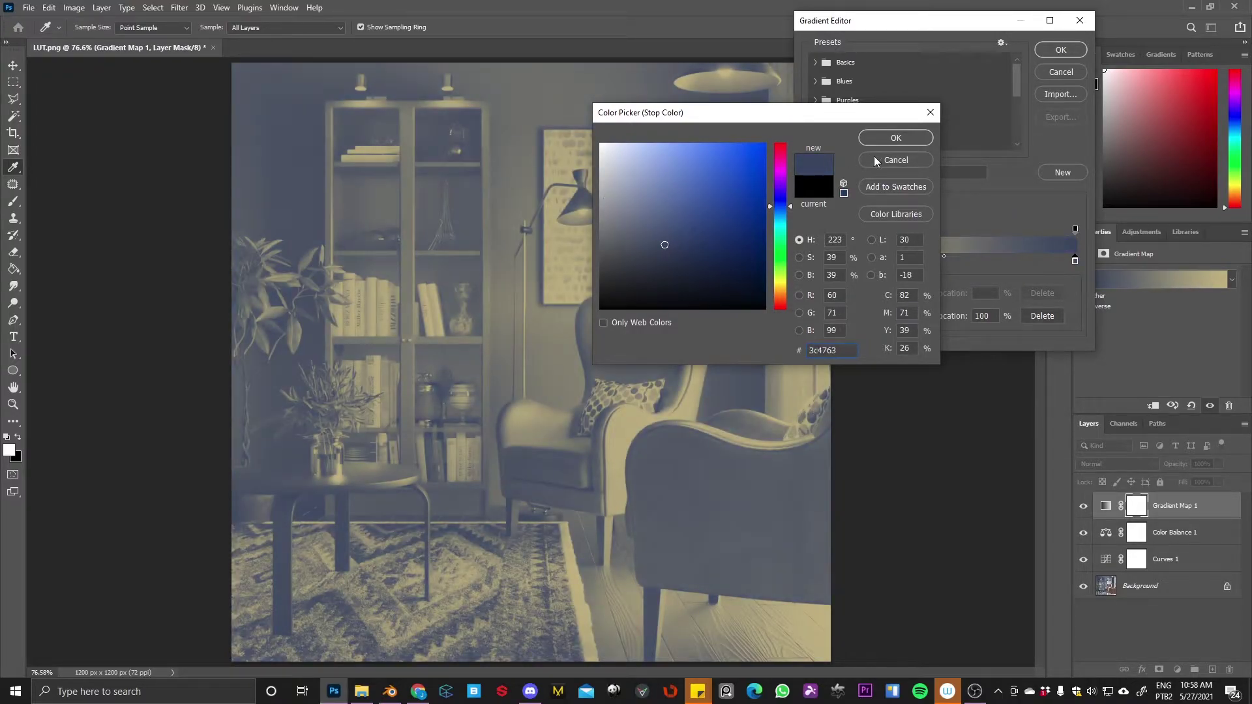
click(913, 142)
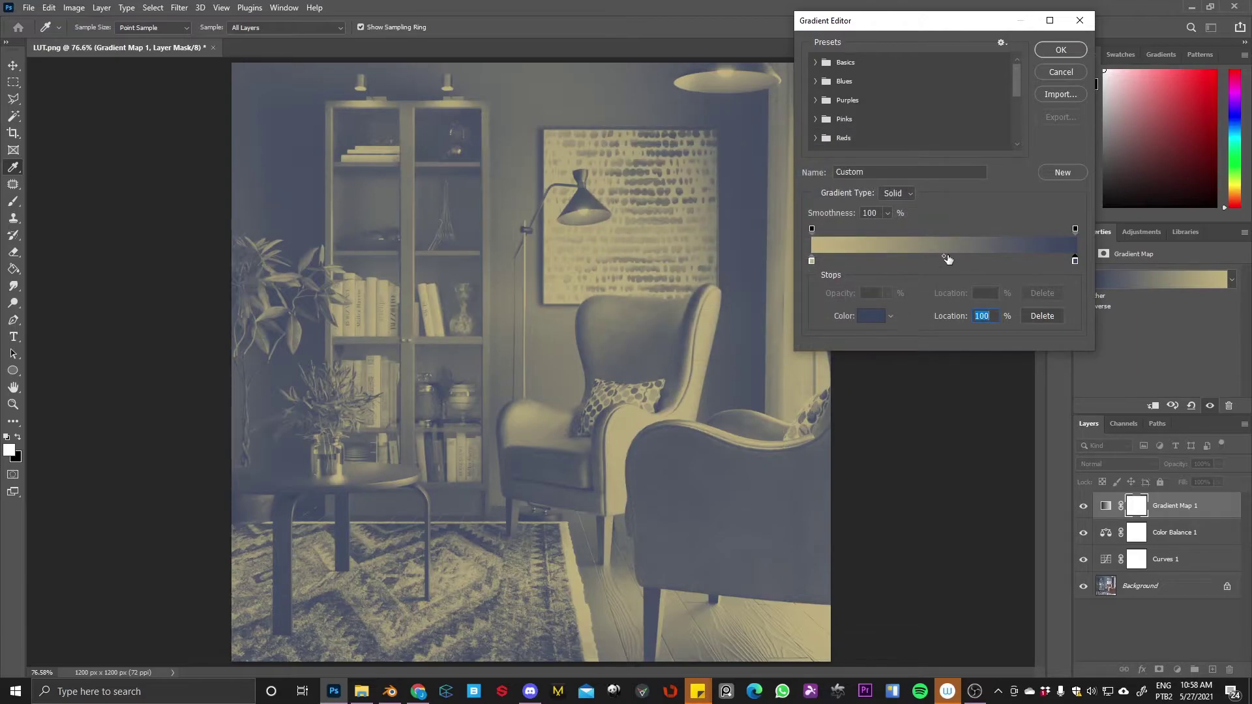
drag(945, 257, 887, 256)
click(1061, 50)
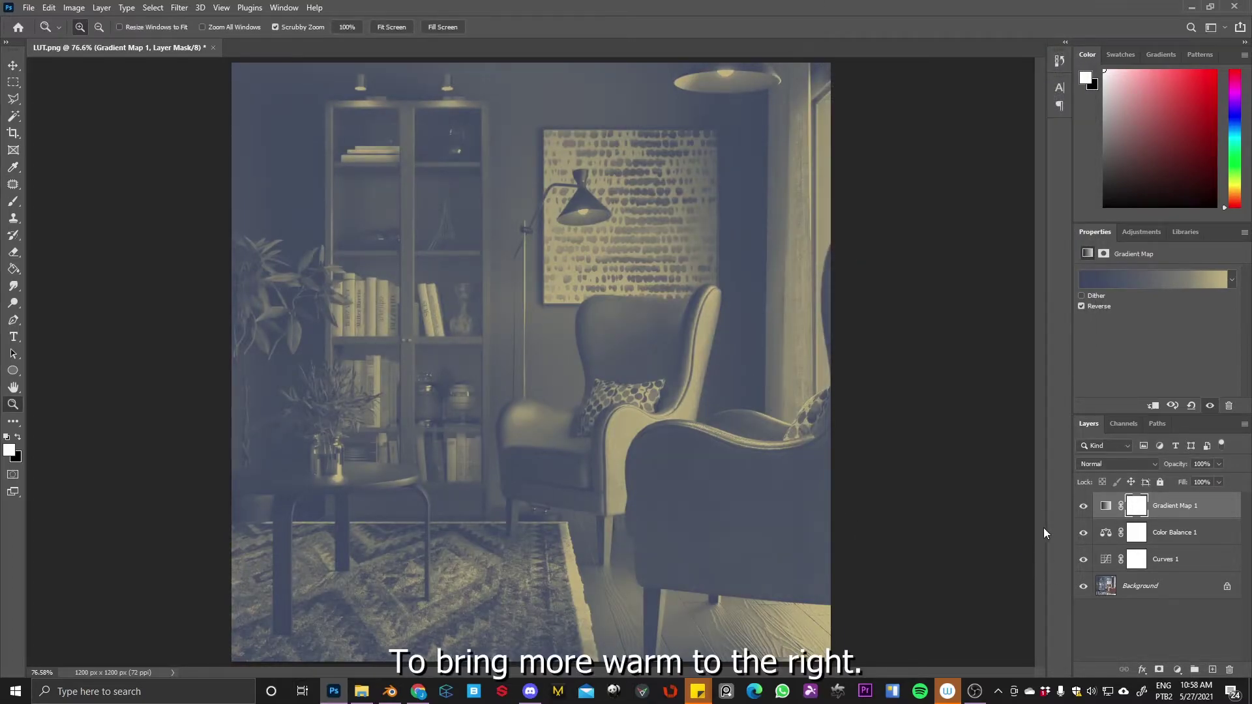
Step: Blend Gradient Map 1 in Soft Light and toggle its visibility to compare
click(1118, 463)
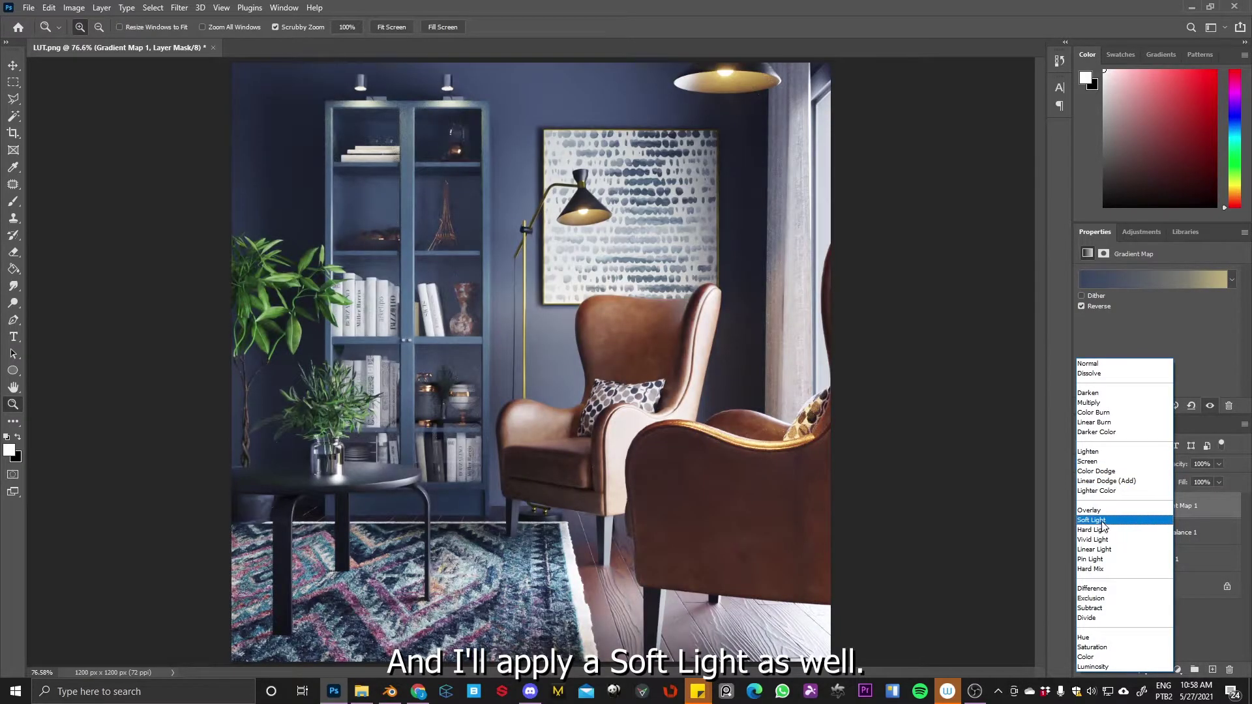
click(1102, 520)
click(1083, 506)
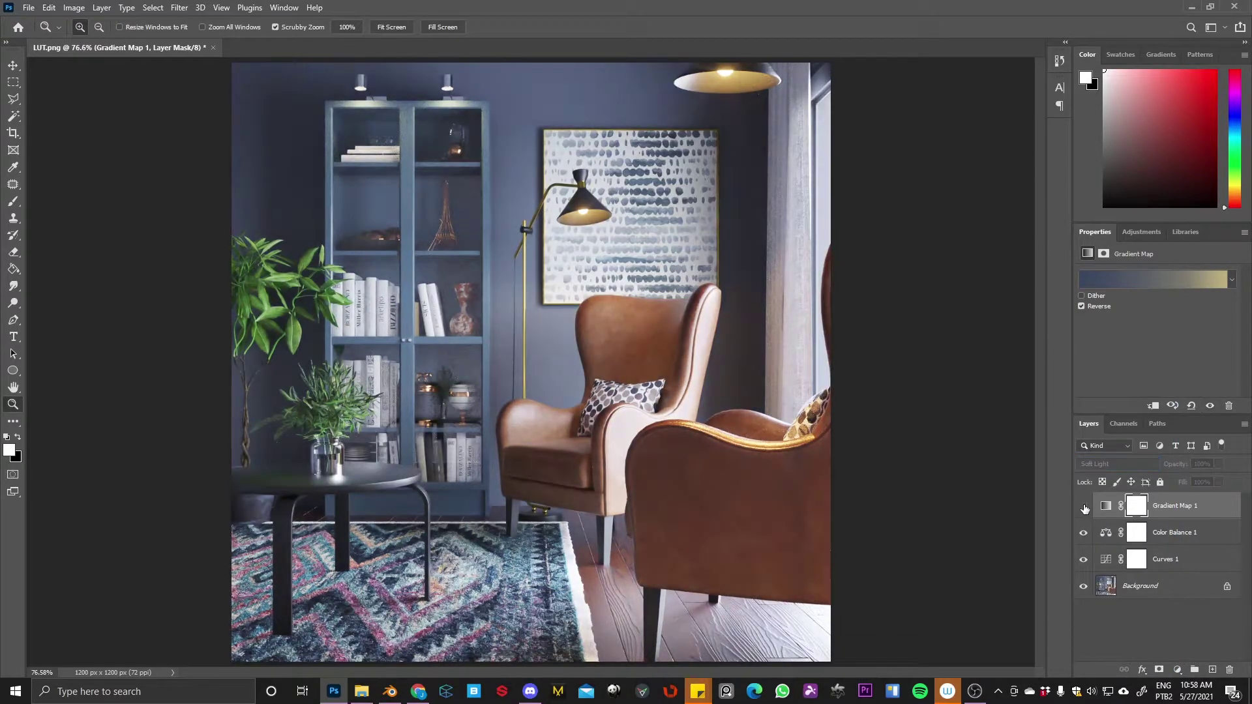
click(1083, 506)
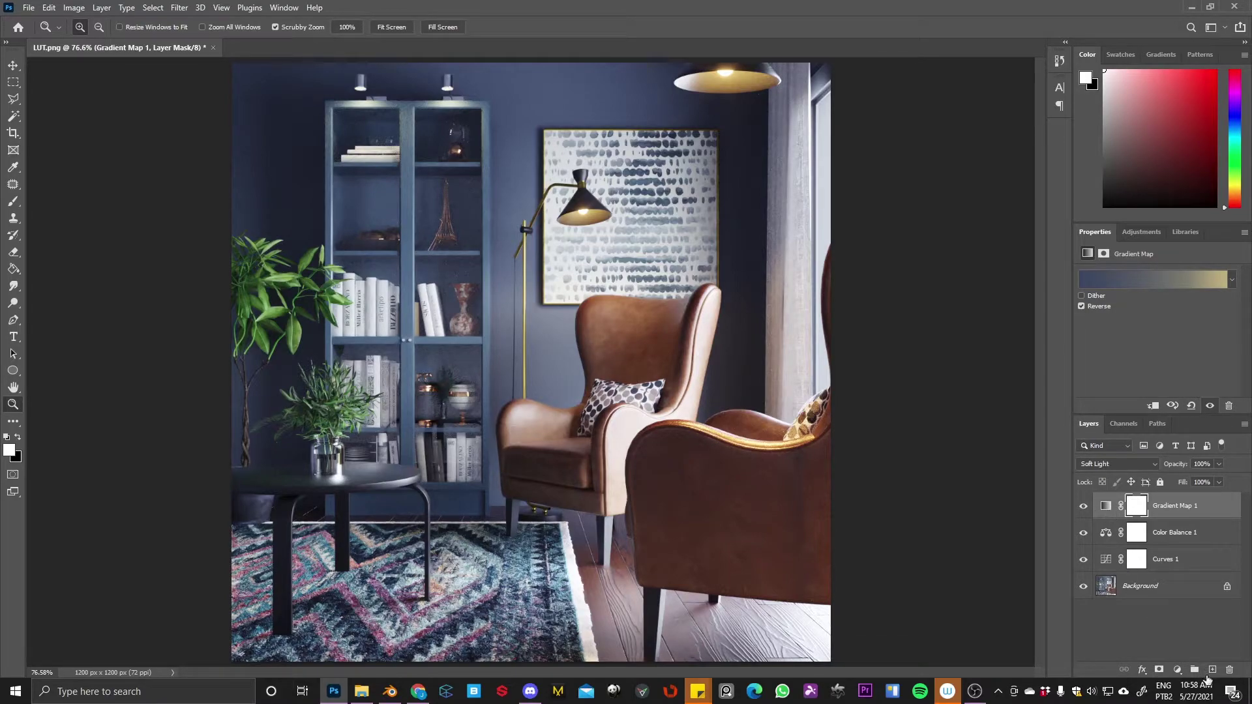
click(1178, 671)
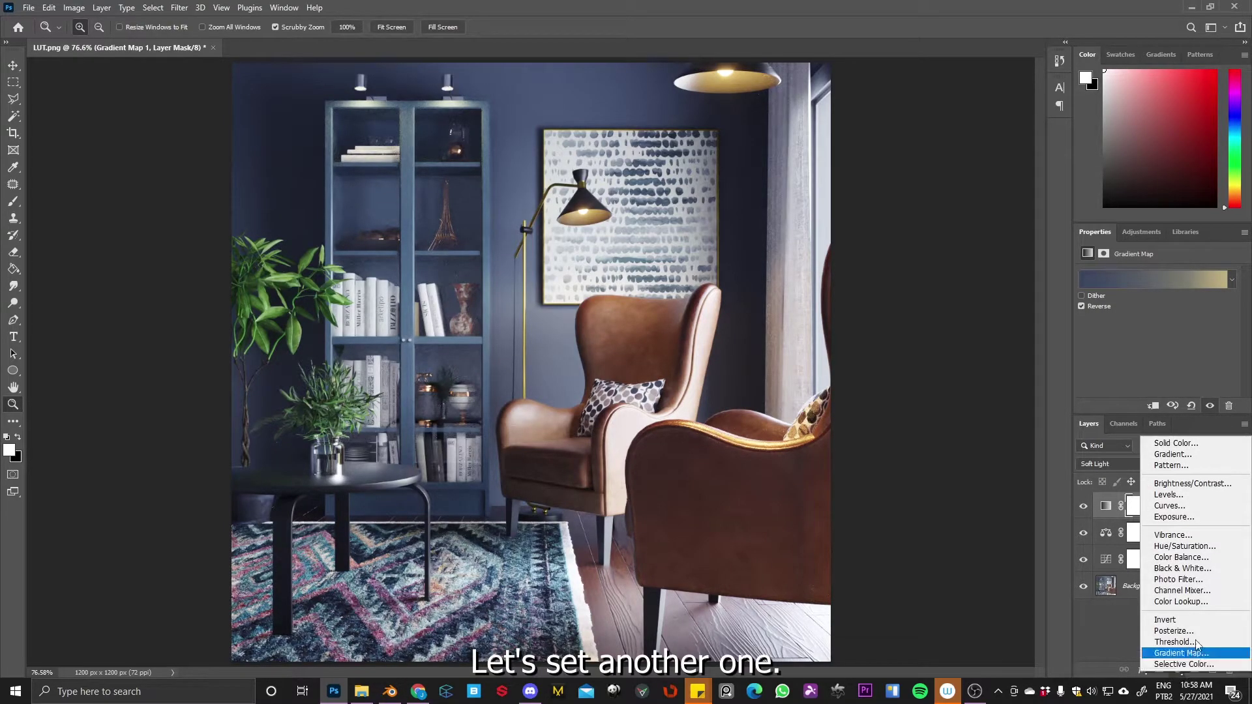
Step: Add a Hue/Saturation layer at Saturation -7 and toggle the adjustment layers to compare
click(1184, 546)
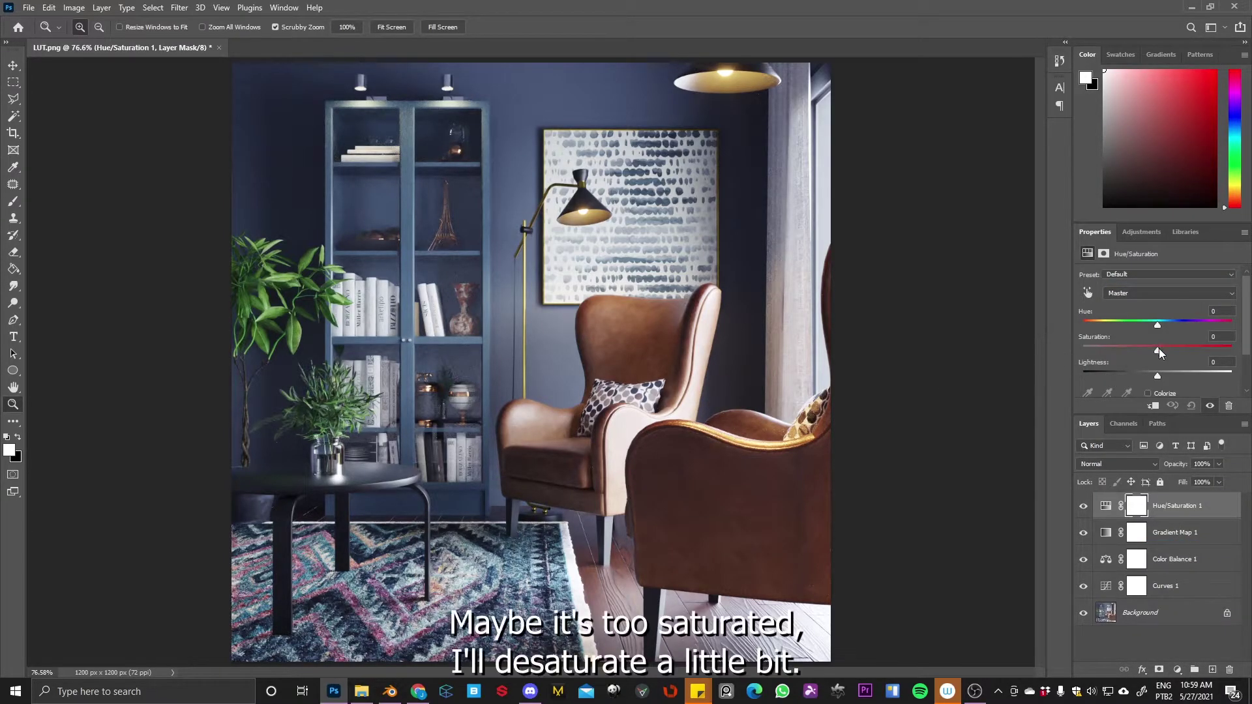
mouse_move(1158, 356)
mouse_down()
mouse_move(1170, 348)
mouse_move(1152, 350)
mouse_up()
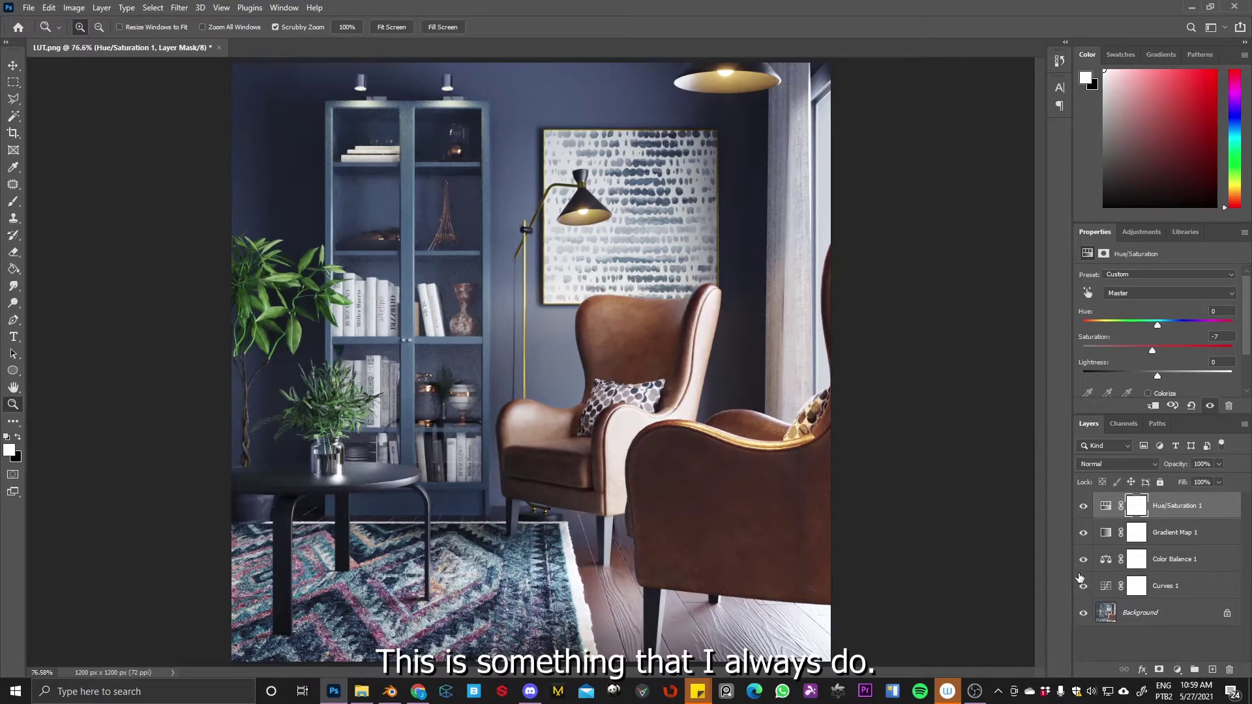
click(1083, 507)
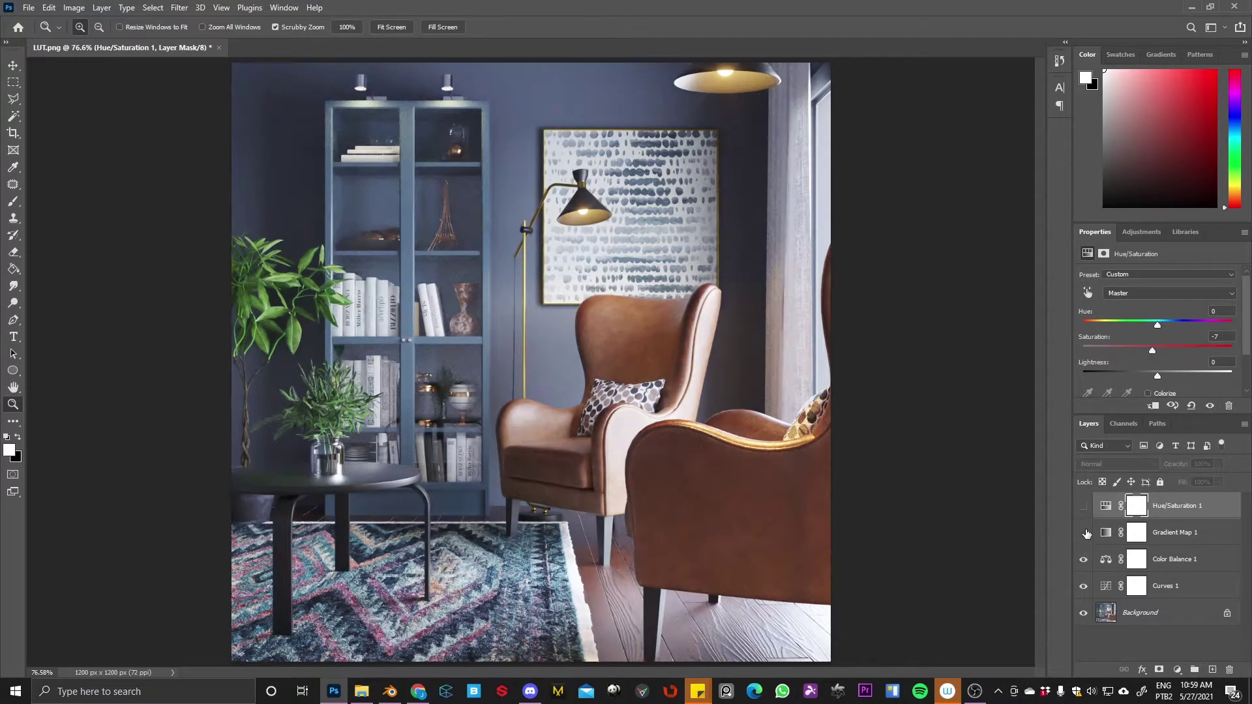
drag(1086, 532, 1082, 582)
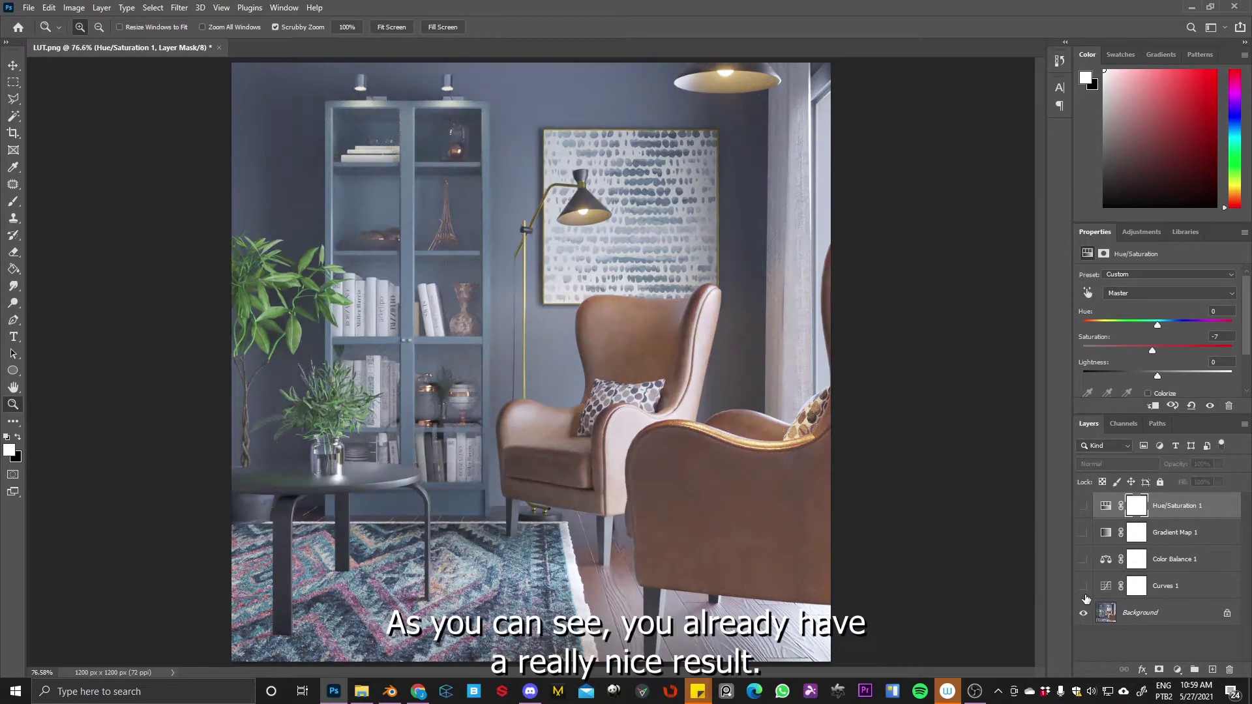
drag(1089, 587, 1084, 506)
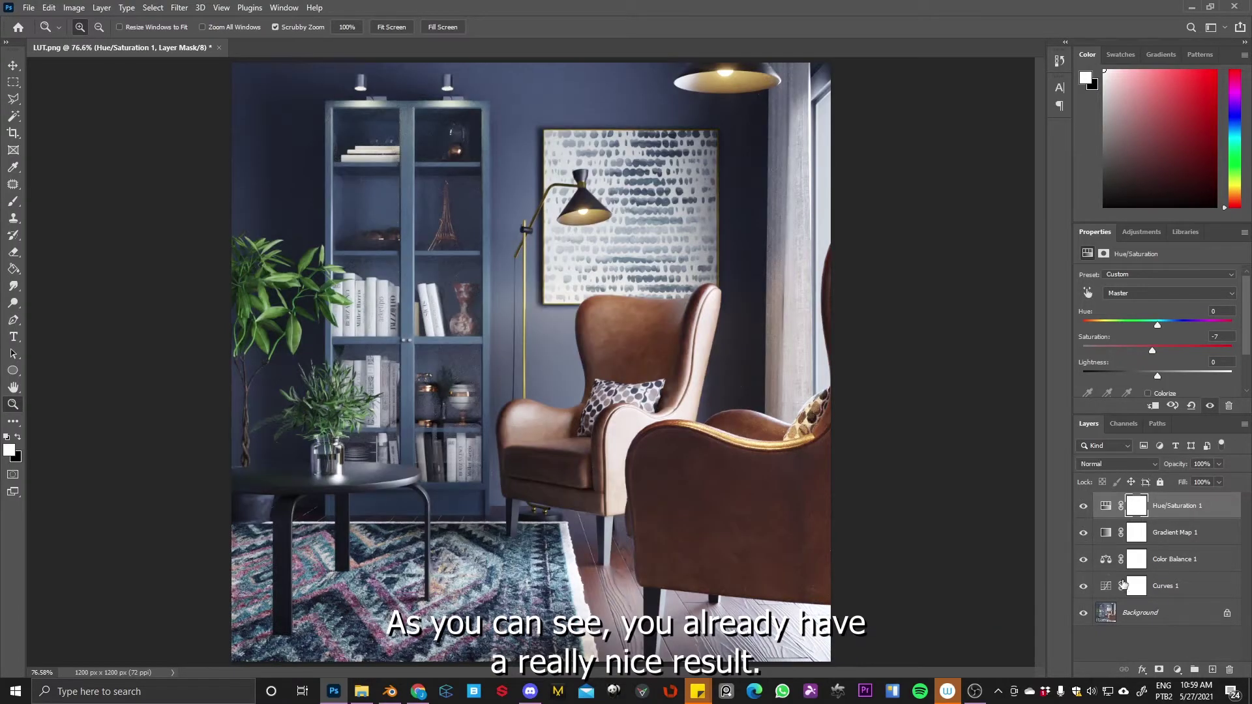
Step: Add a Curves 2 layer, pull down the Blue curve's shadows and add a Red shadow point
click(1178, 671)
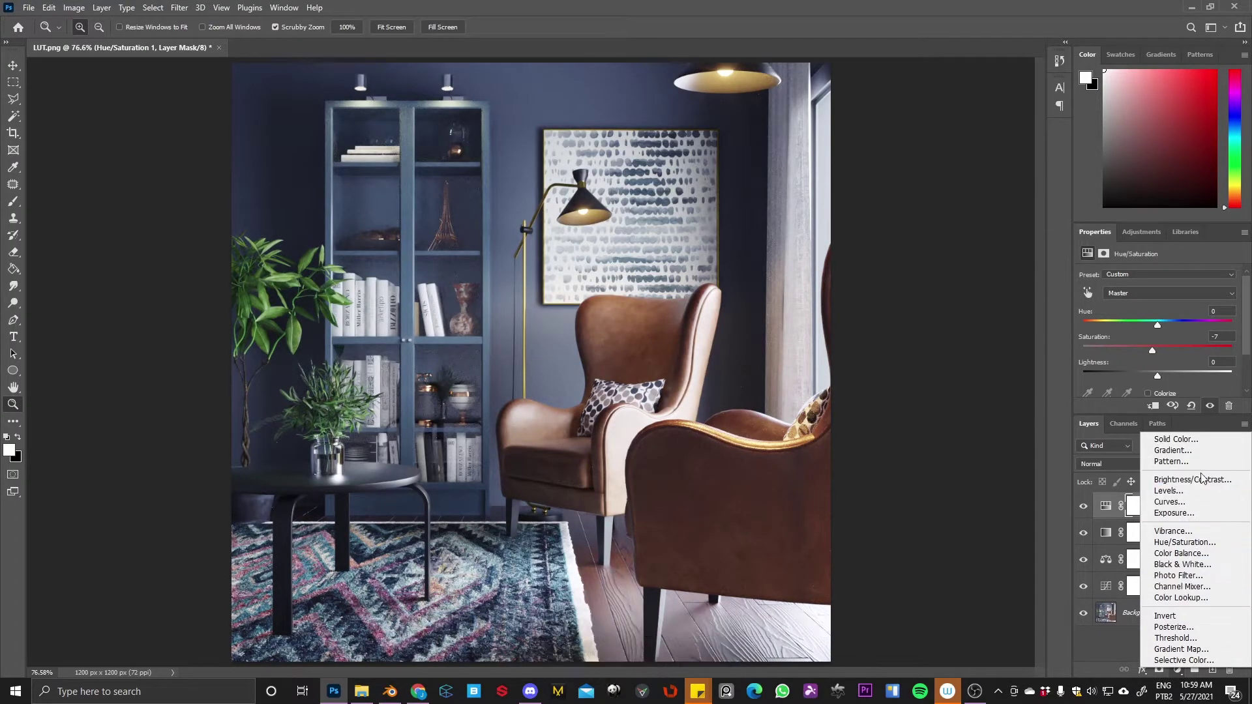
click(1170, 502)
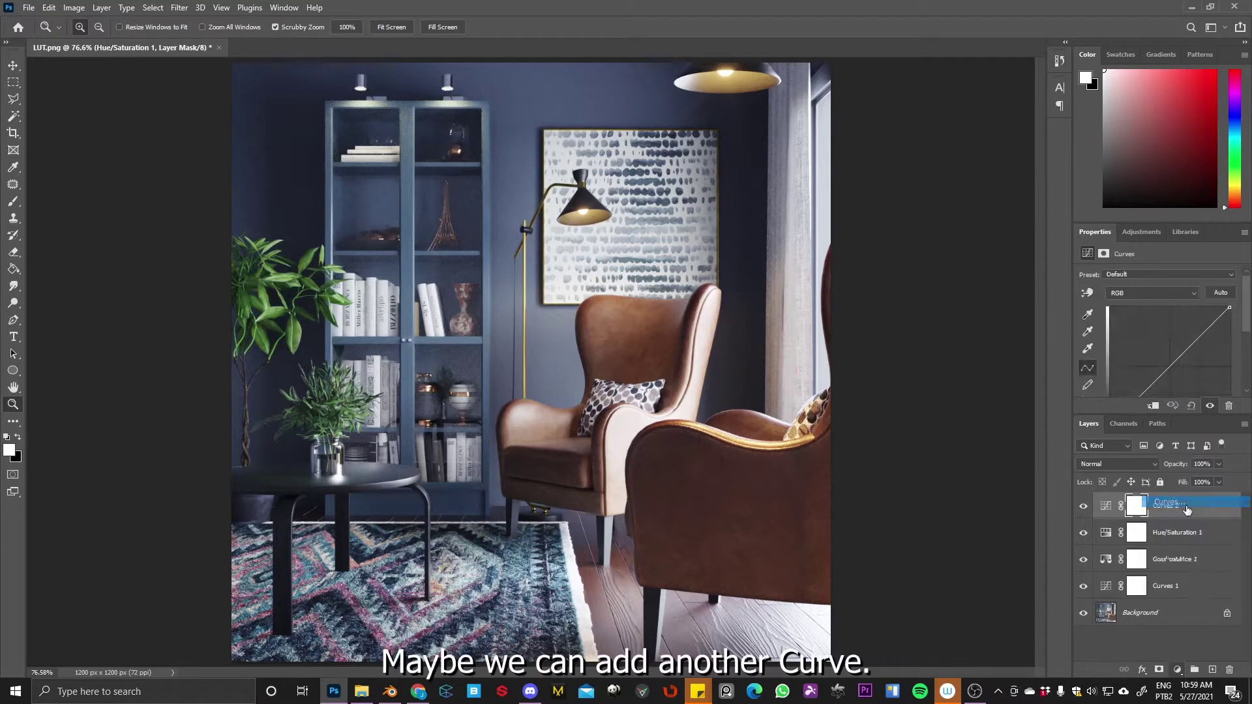
click(1175, 293)
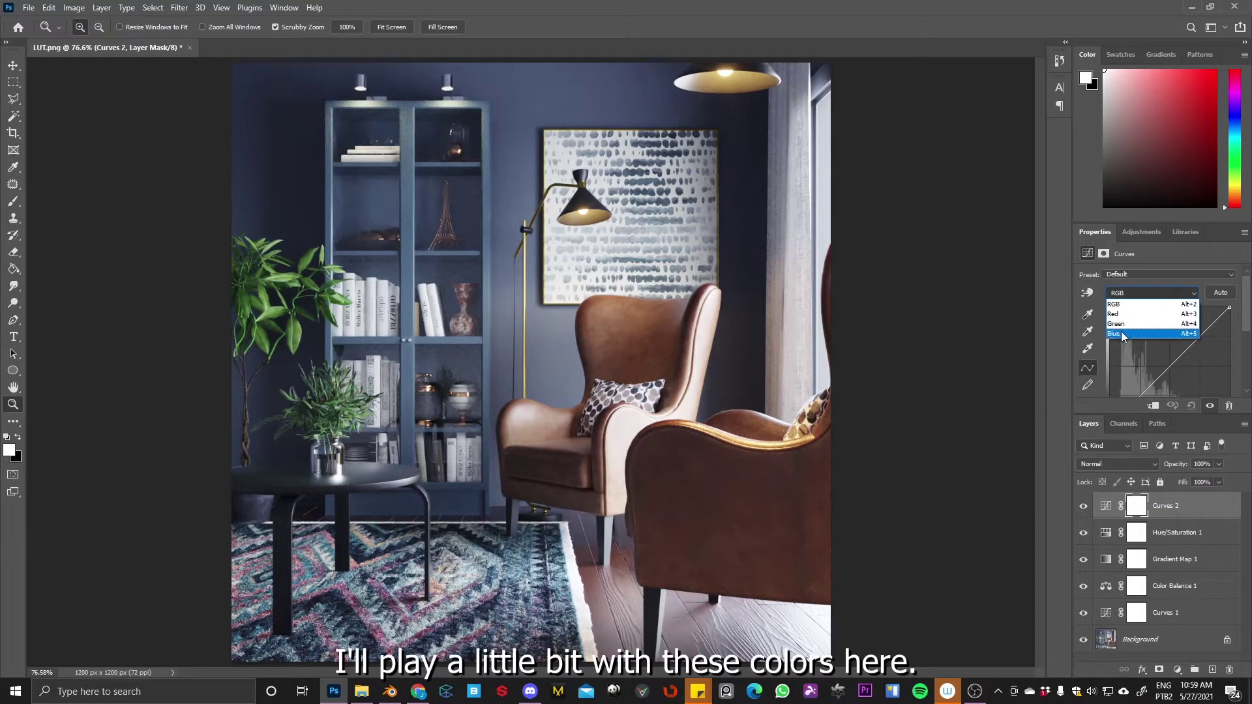
click(1123, 333)
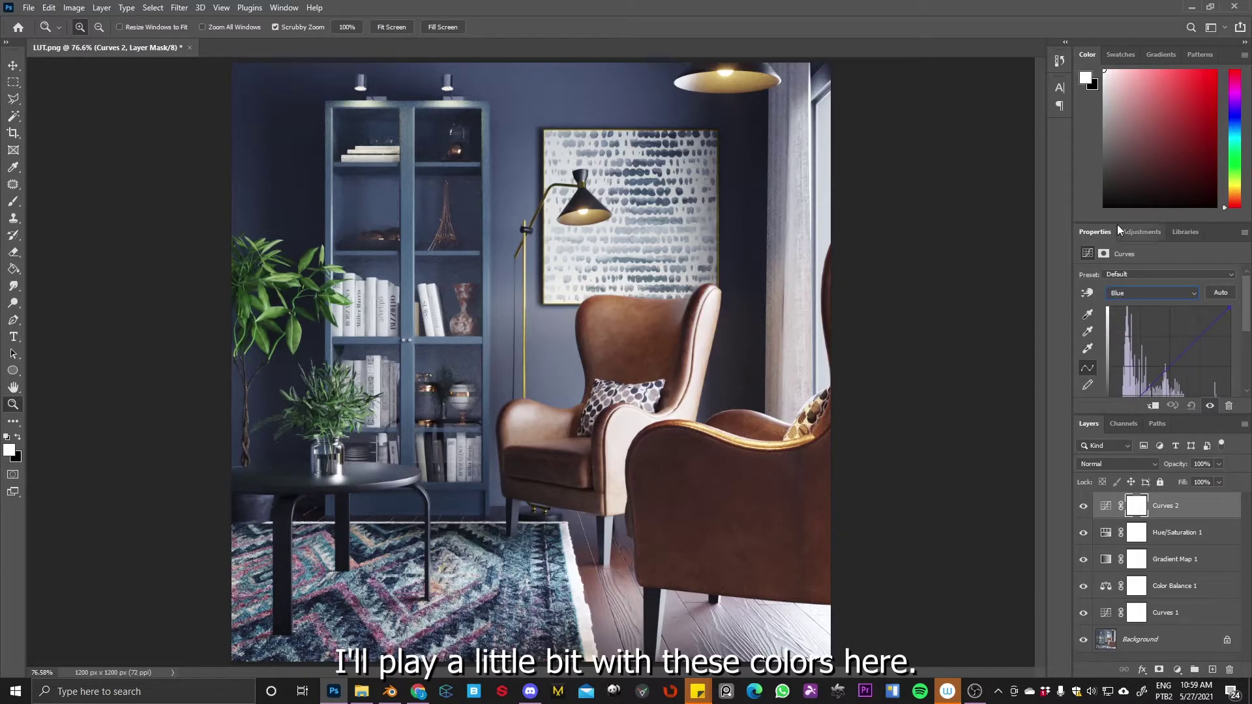
drag(1116, 224, 1104, 154)
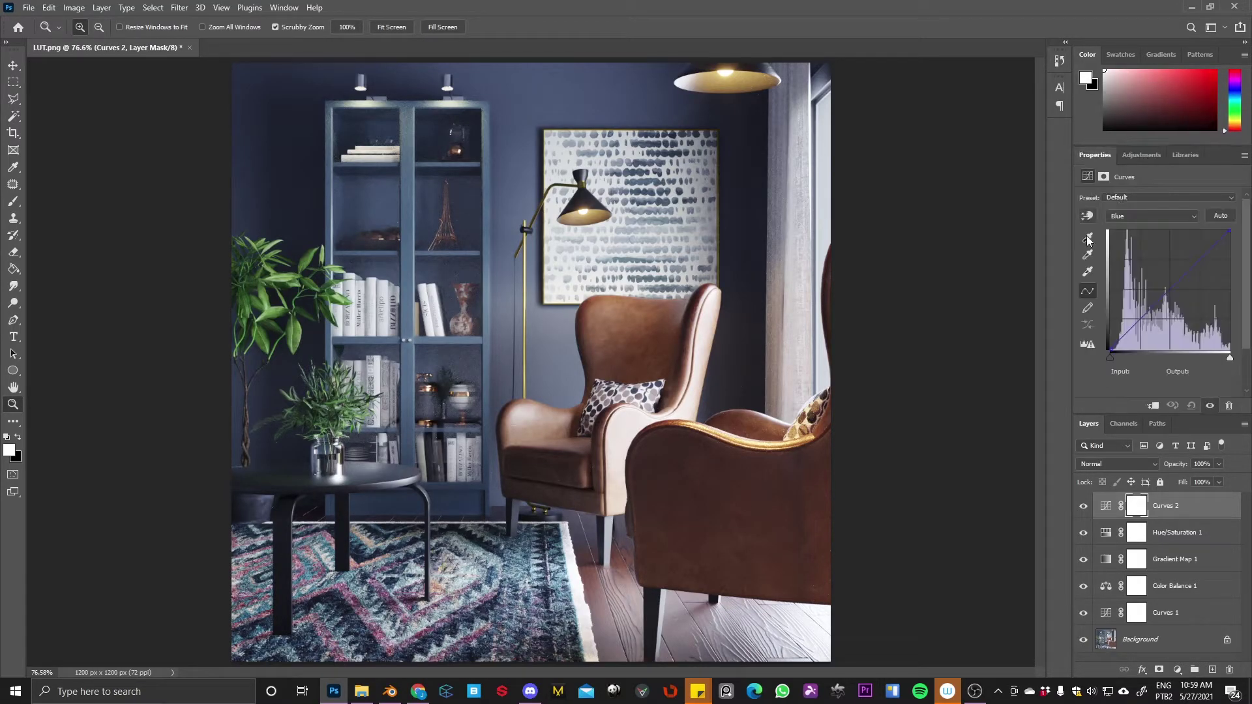
drag(1138, 310, 1141, 323)
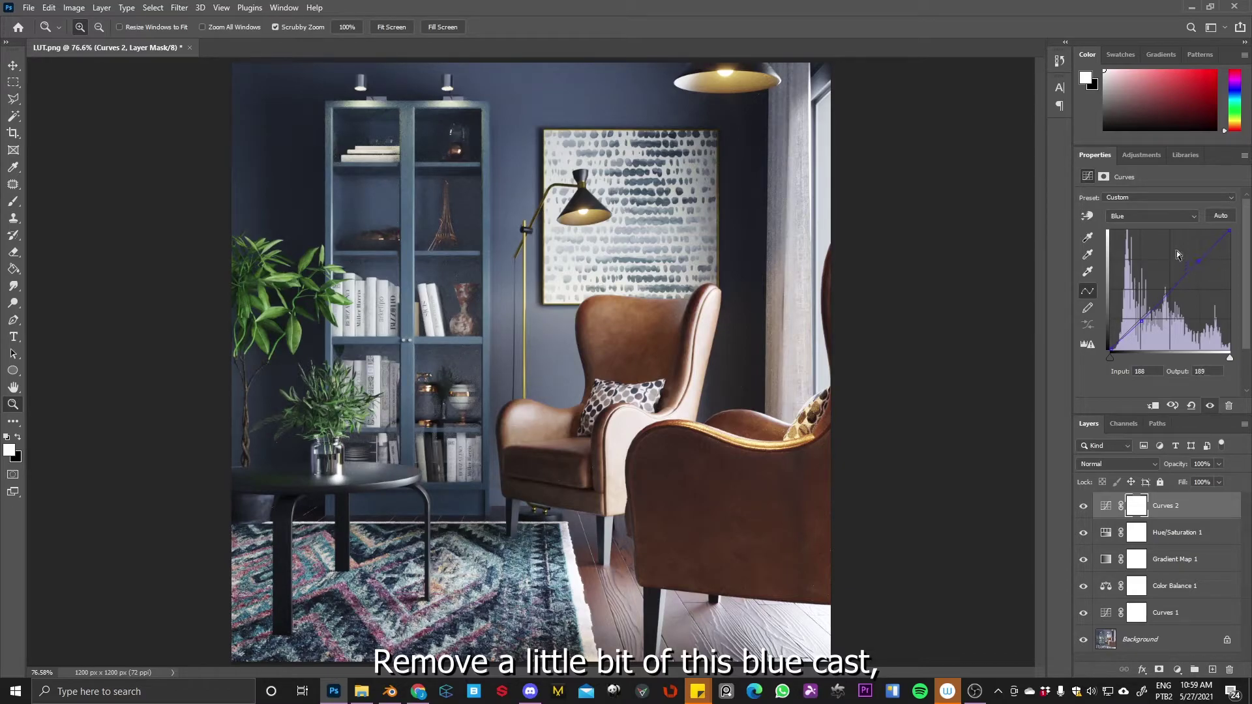
click(1152, 222)
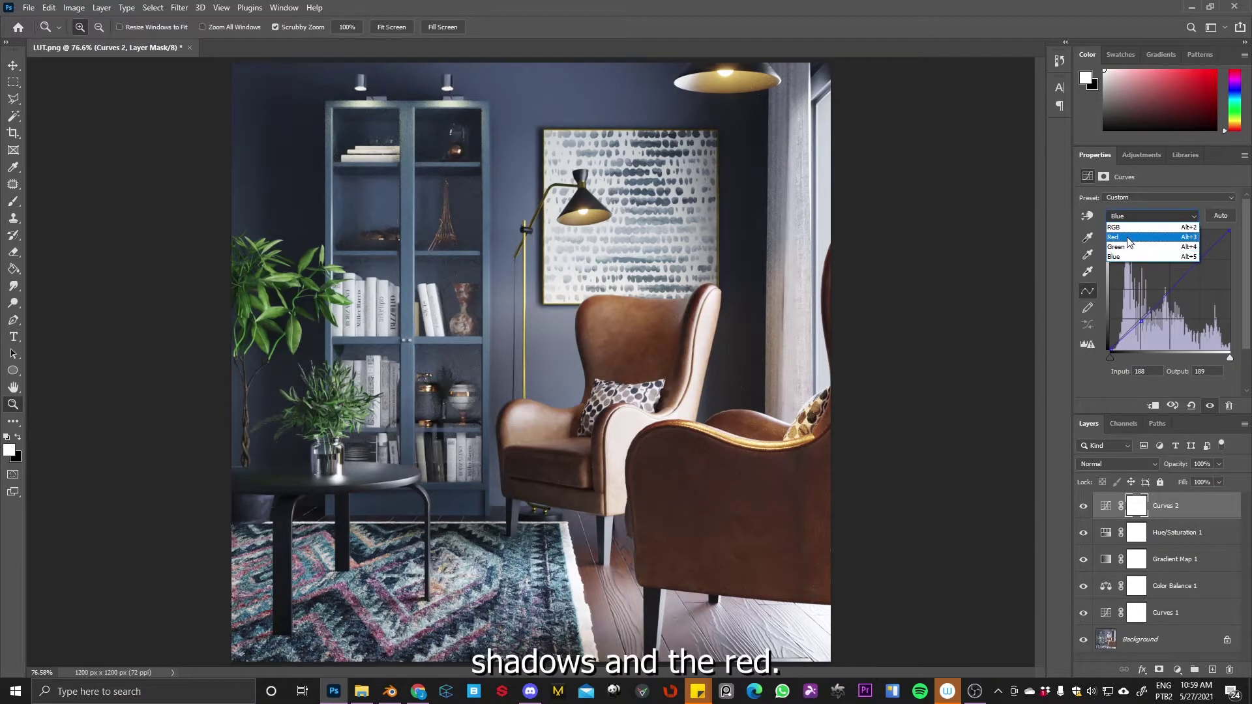
click(1132, 234)
click(1130, 327)
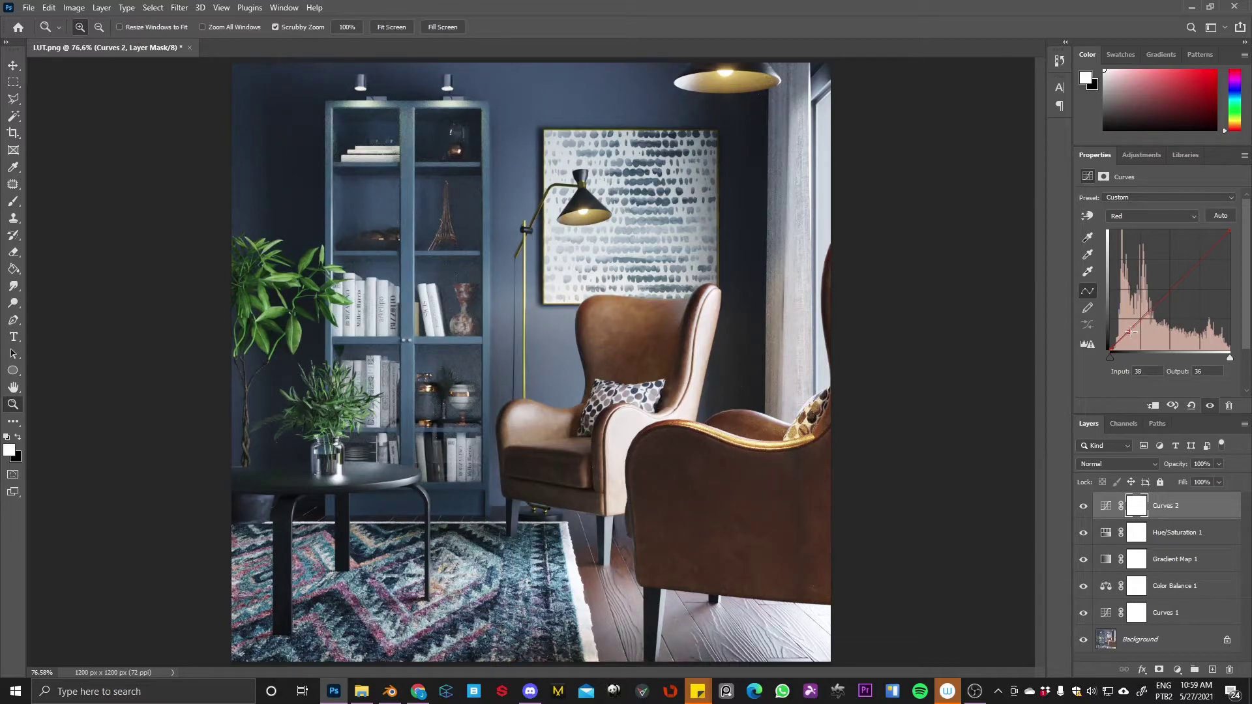
Step: Shape an S-curve on the RGB channel for contrast, then toggle all layers to compare
click(1149, 210)
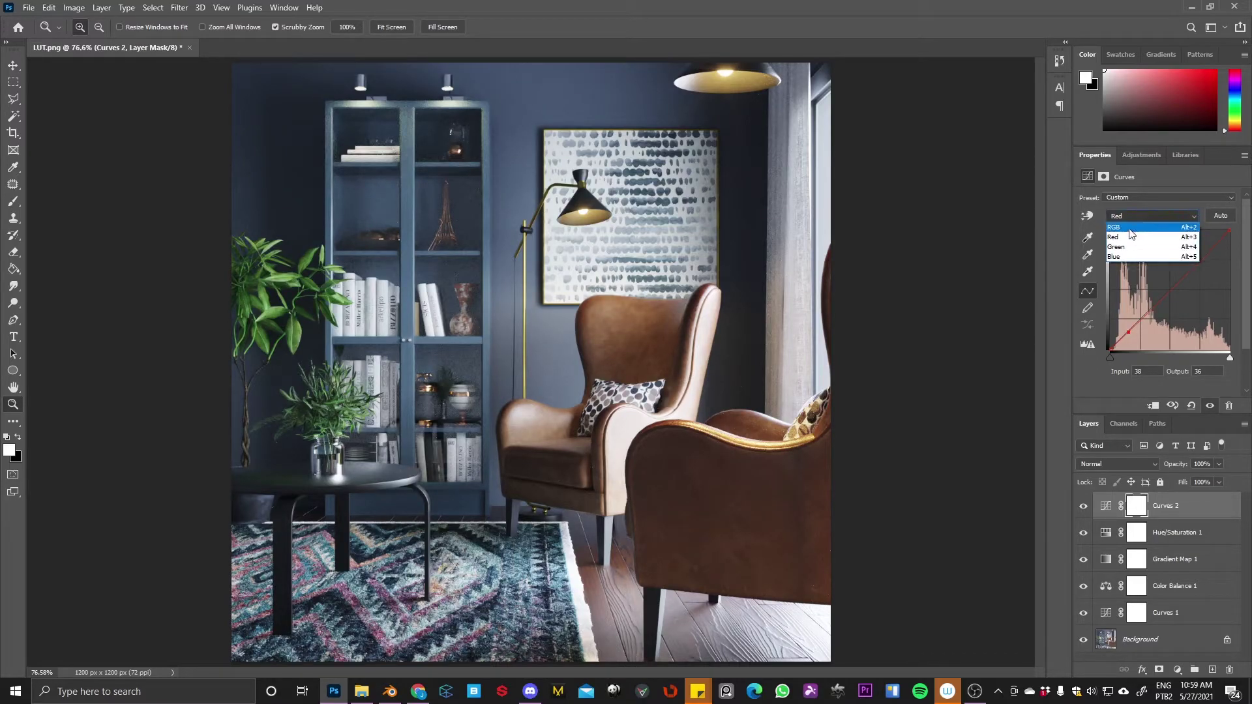
click(1135, 228)
click(1135, 324)
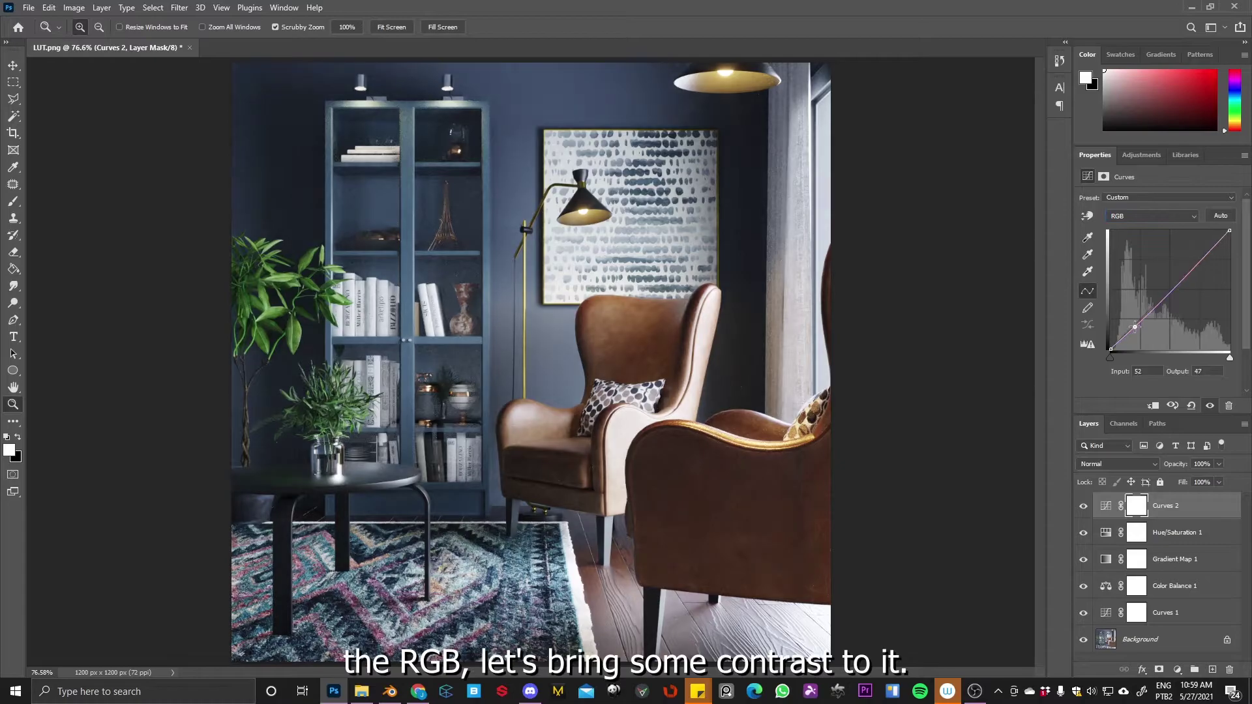
mouse_move(1188, 270)
mouse_down()
mouse_move(1186, 255)
mouse_move(1194, 264)
mouse_up()
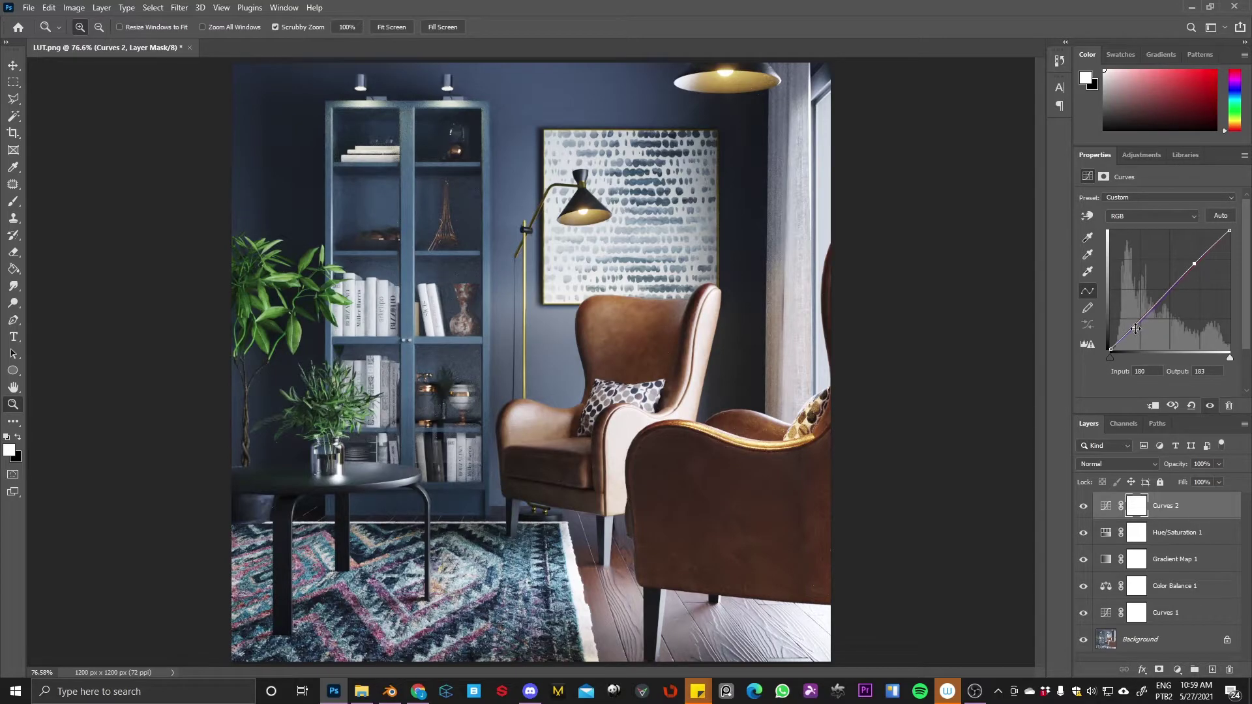
drag(1083, 506, 1086, 616)
drag(1083, 506, 1084, 613)
Step: Add a Curves 3 layer and lift its midtones
click(1176, 675)
click(1183, 498)
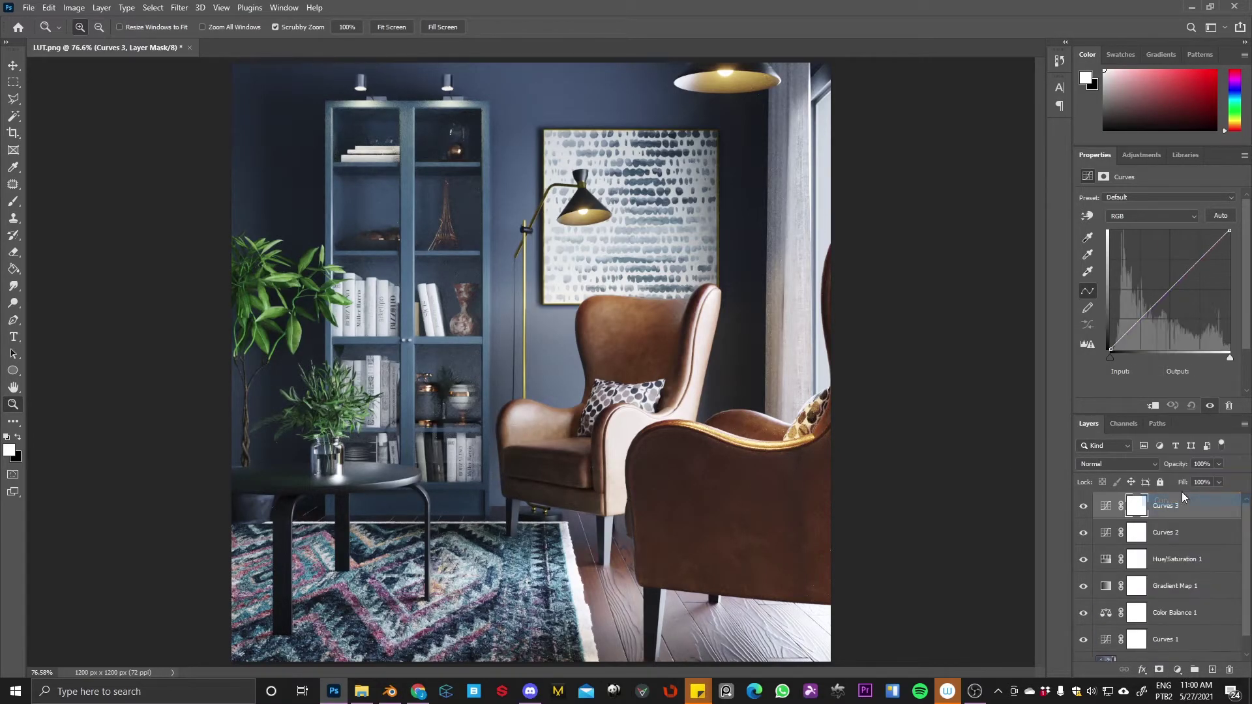
drag(1163, 294, 1163, 290)
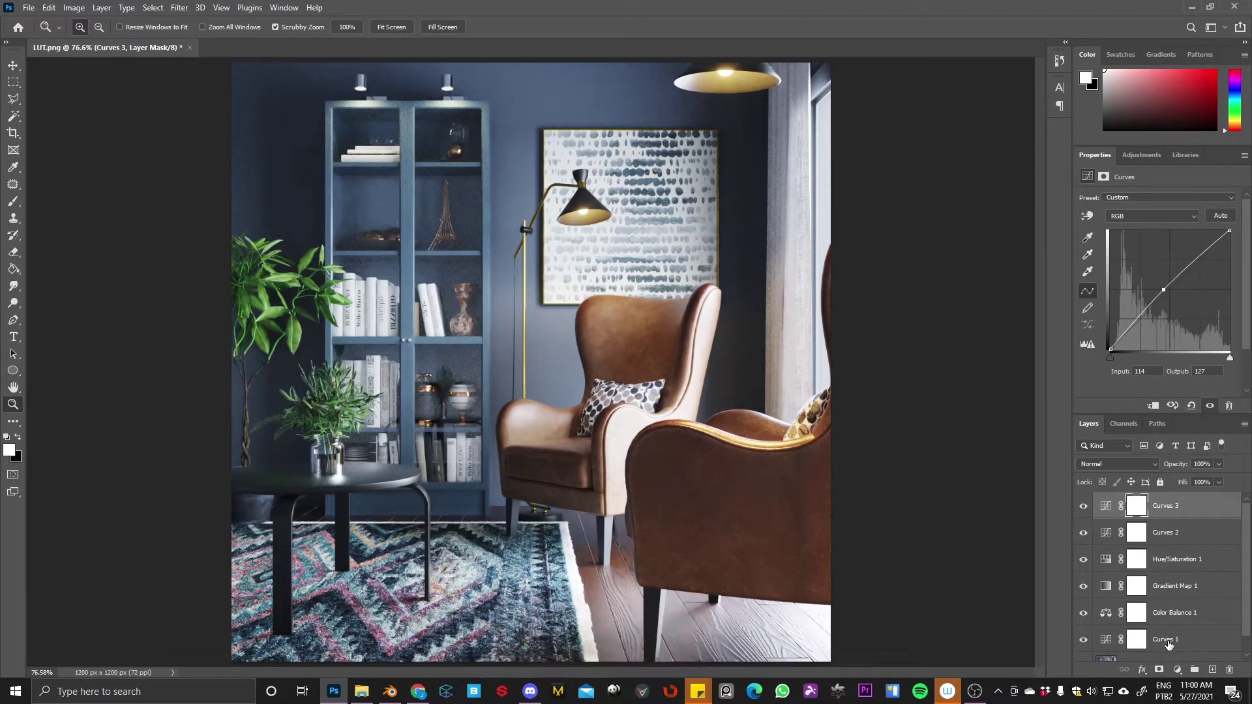
Step: Set Curves 1's black point to output 34 and toggle the layers to compare
click(1168, 645)
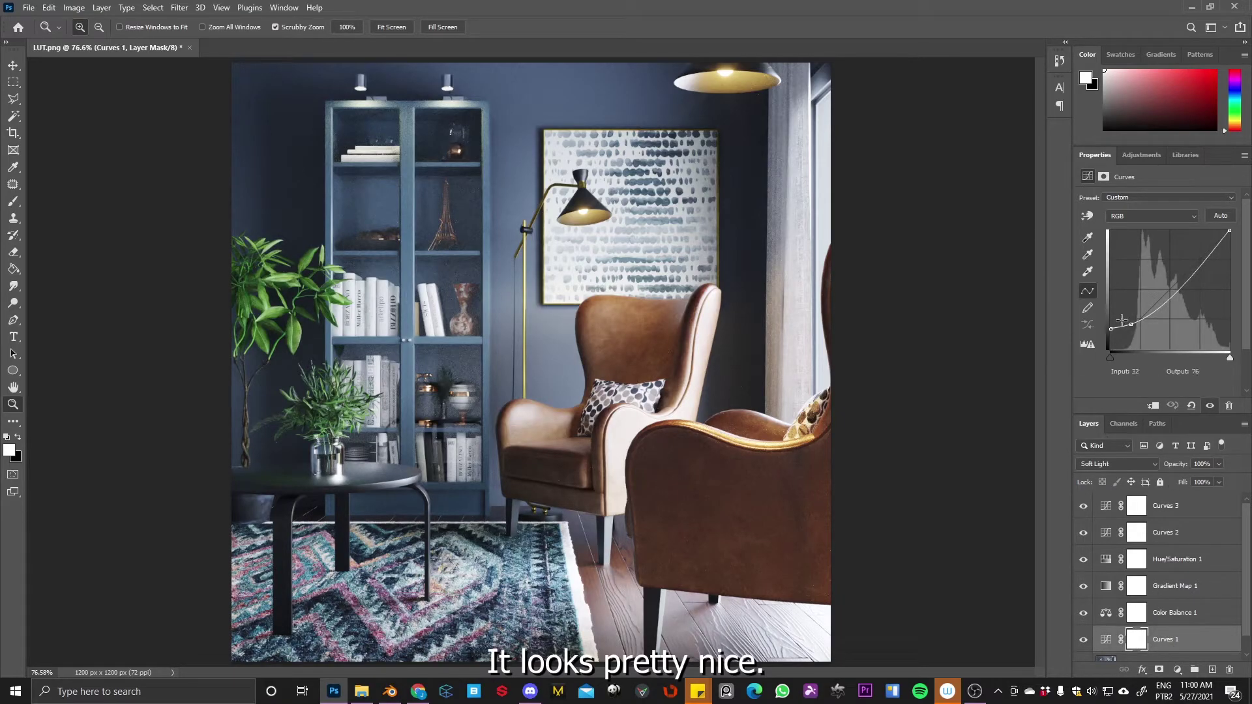
drag(1111, 329, 1091, 334)
click(1084, 507)
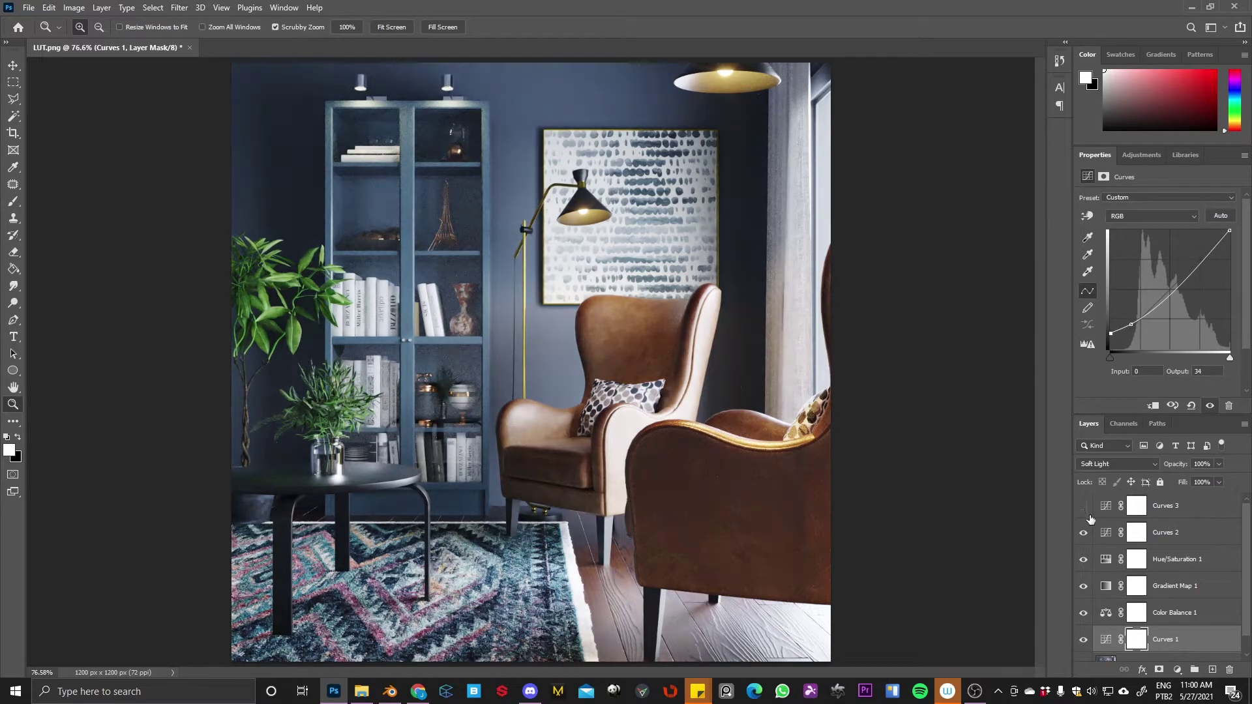
drag(1084, 507, 1083, 618)
click(1085, 641)
drag(1084, 507, 1086, 644)
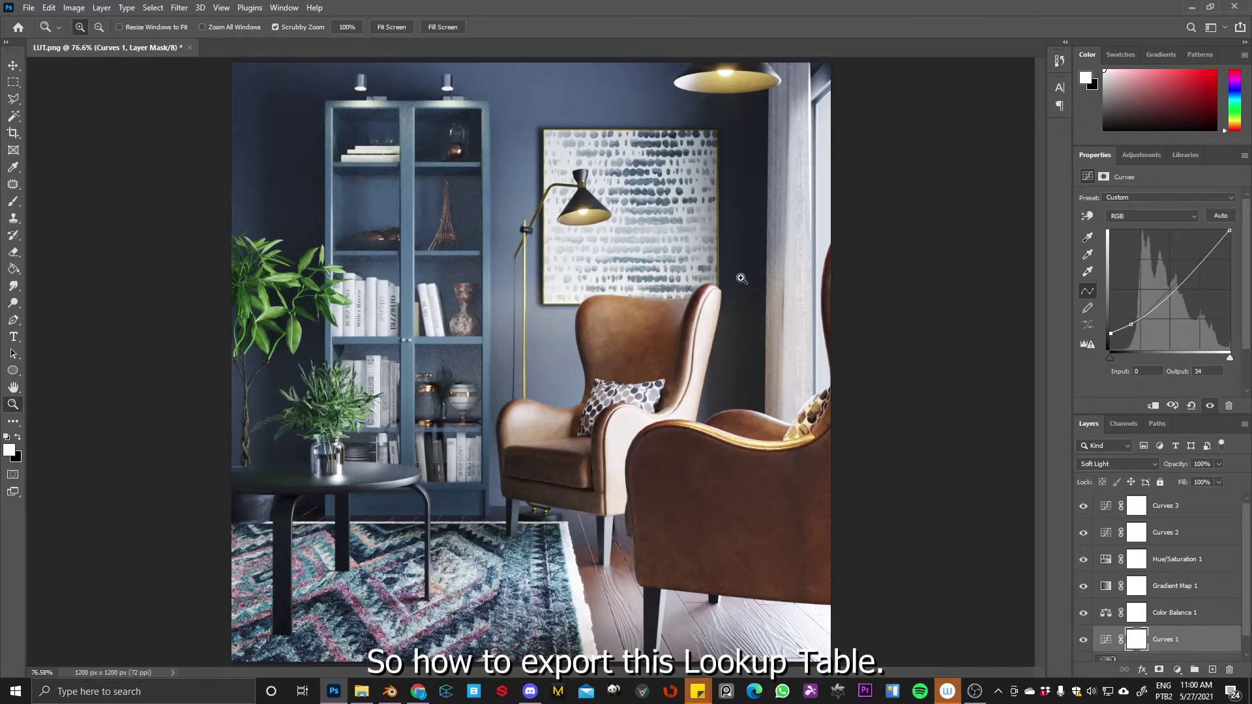
Step: Zoom in and out on the chair, then start a Color Lookup Tables export and cancel the save
click(632, 355)
alt+click(597, 382)
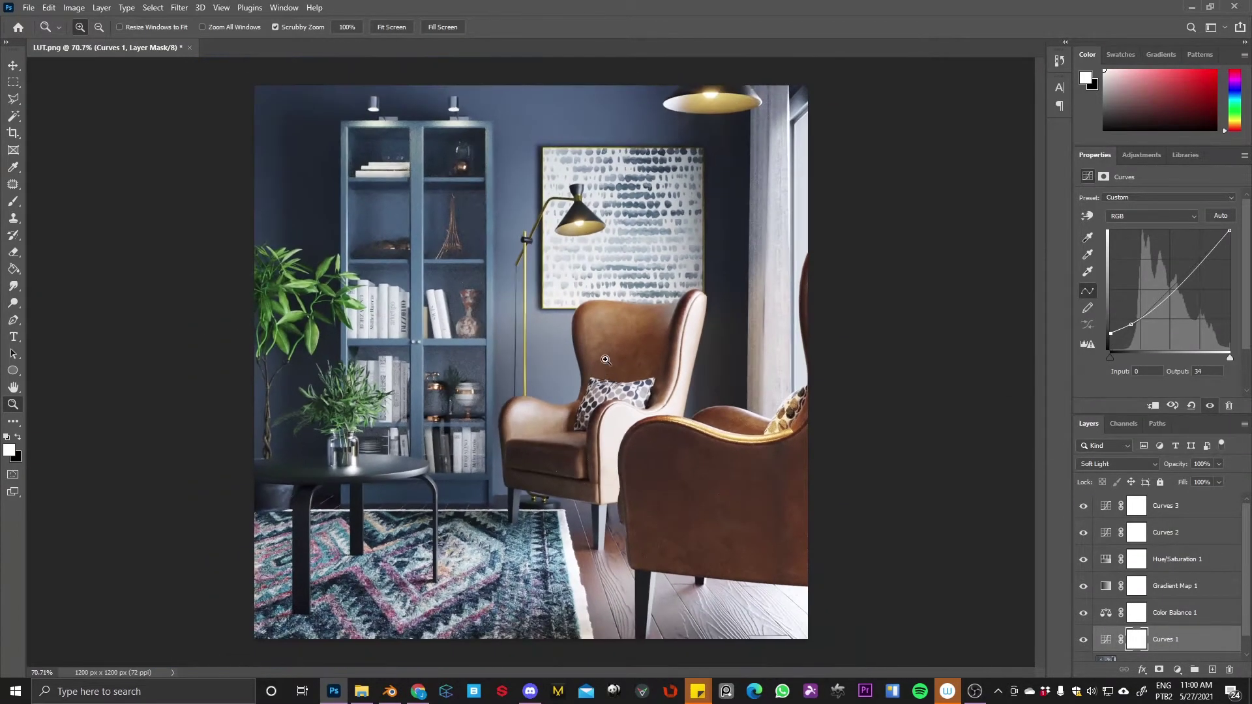
click(28, 9)
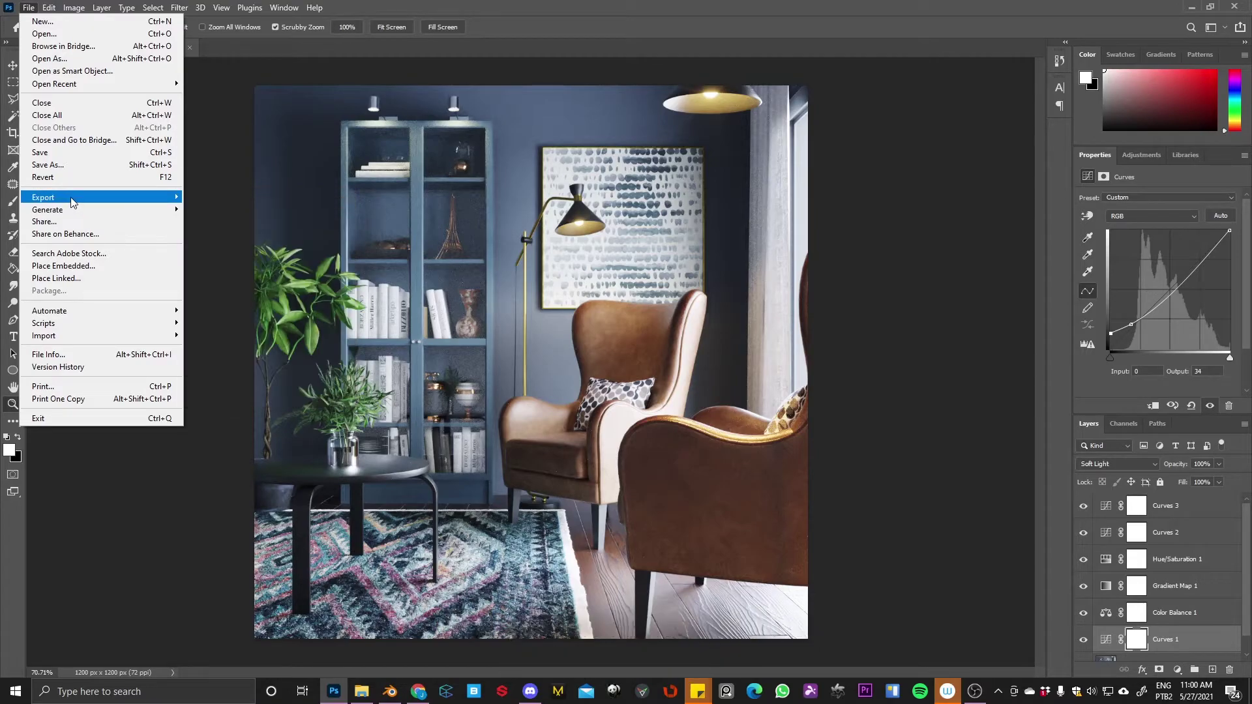
mouse_move(75, 197)
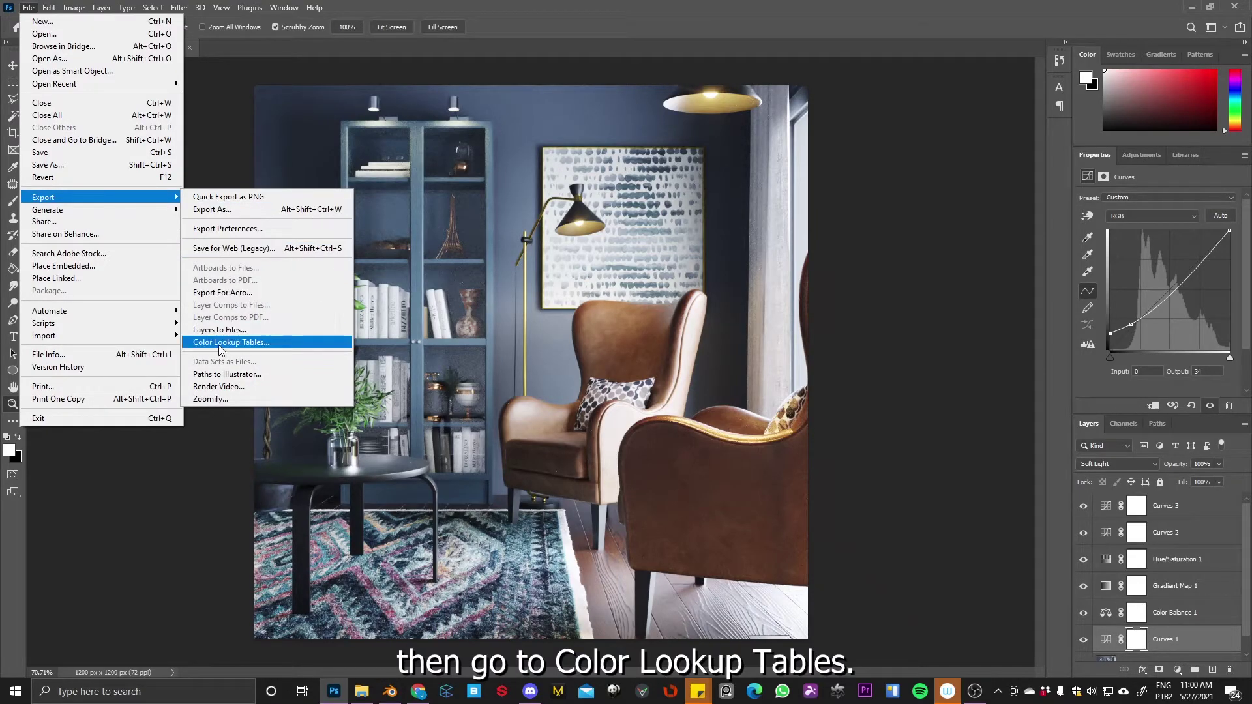
click(248, 345)
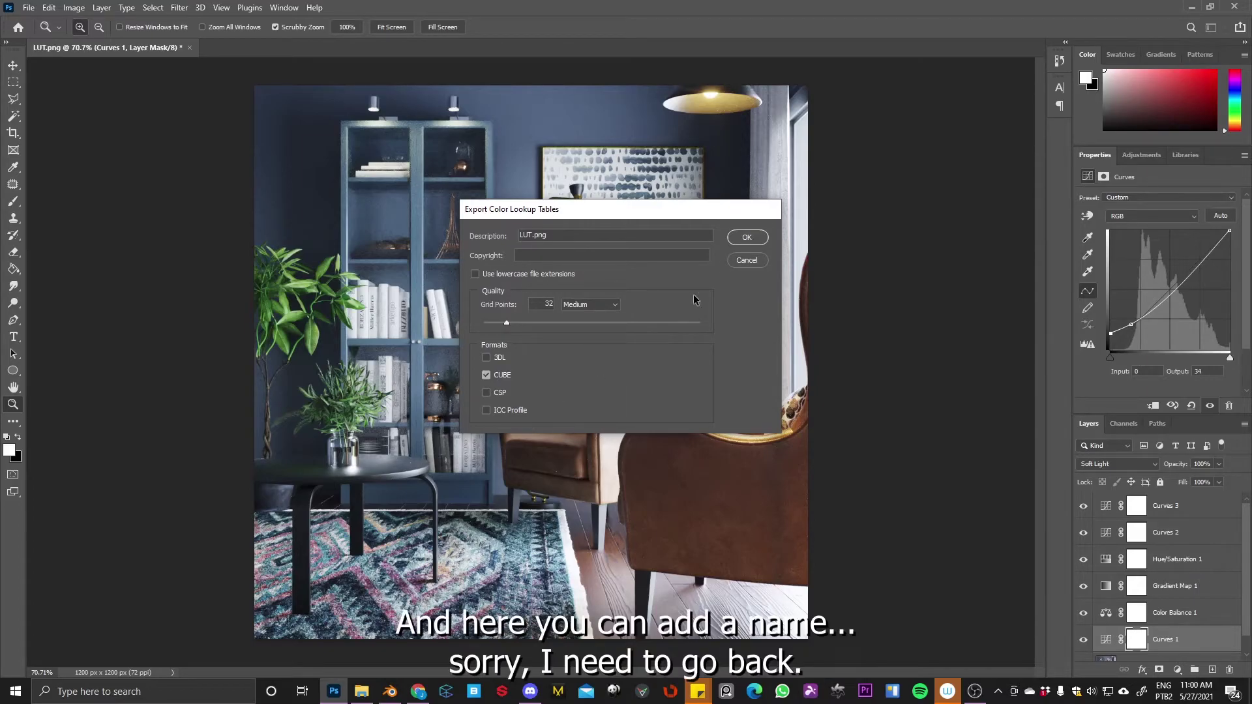
click(747, 238)
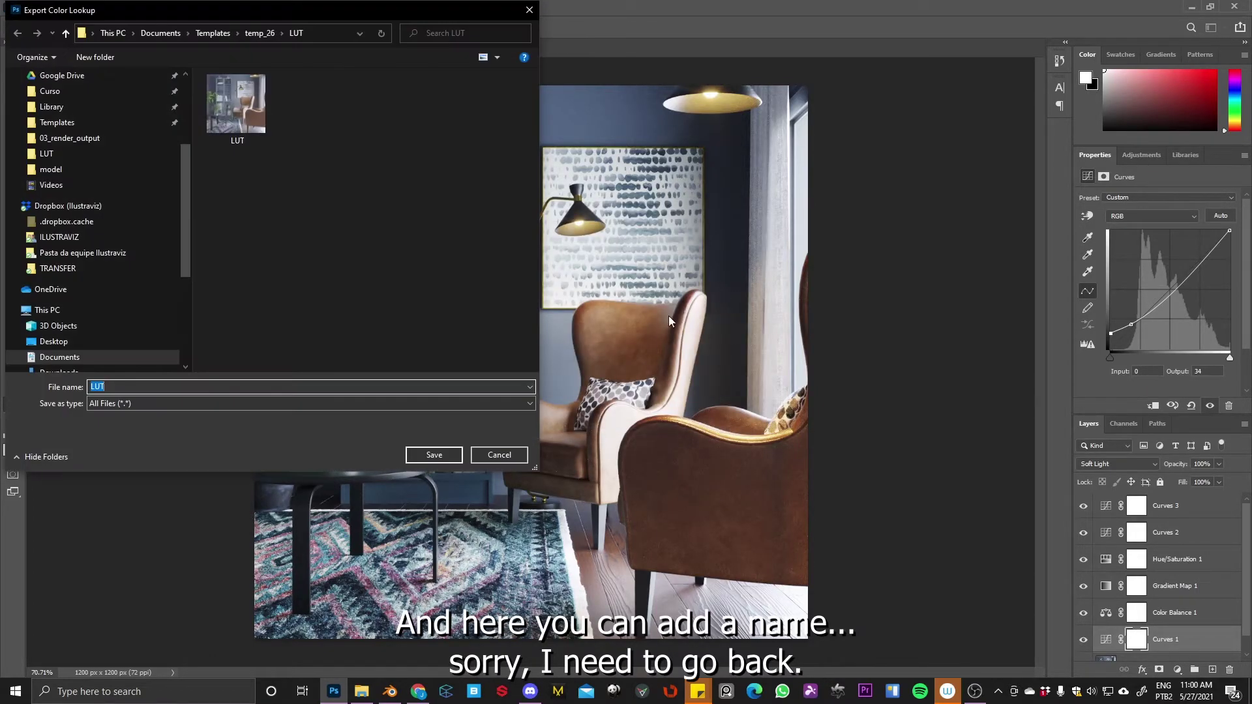
click(500, 454)
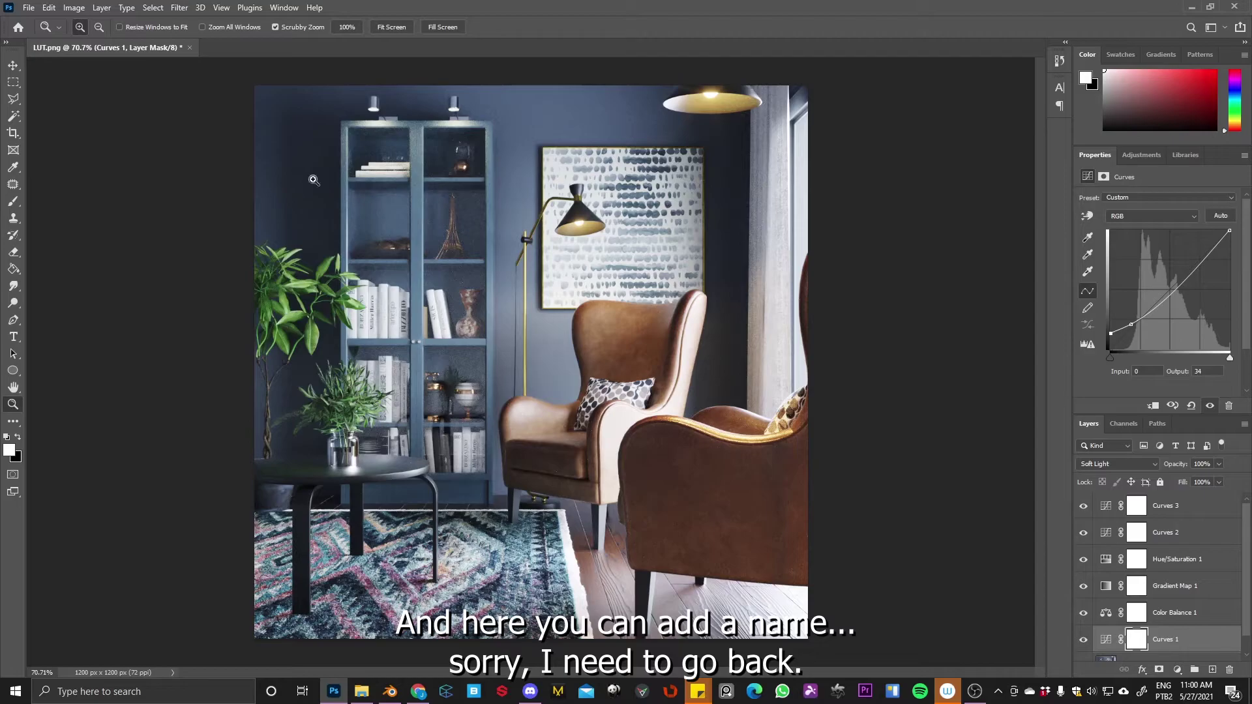
Step: Export Color Lookup Tables with CUBE checked and save as LUT in the LUT folder
click(29, 8)
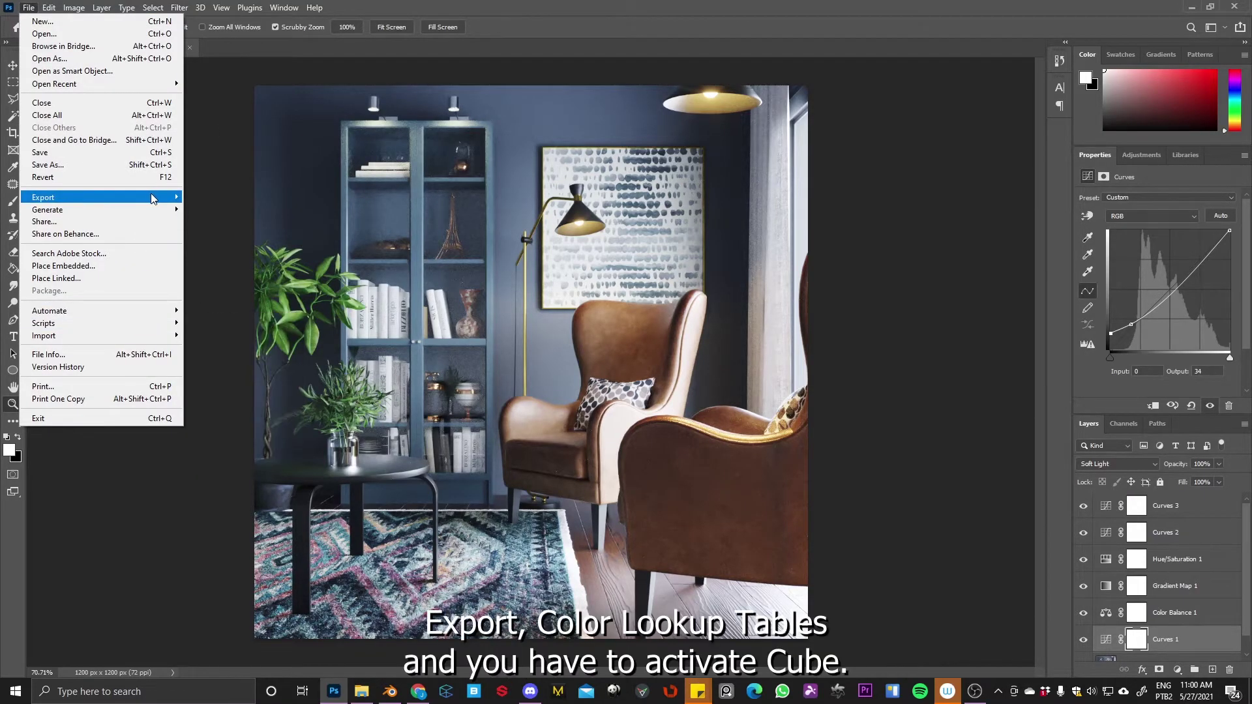
mouse_move(155, 198)
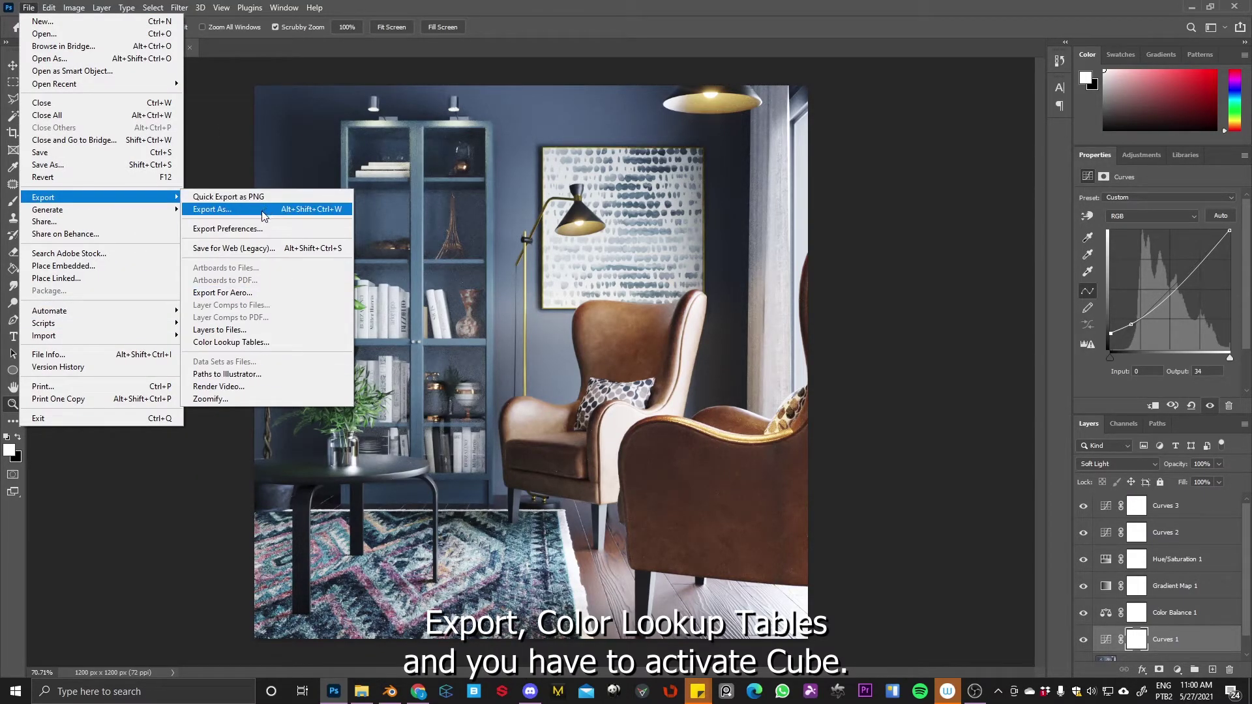
click(255, 344)
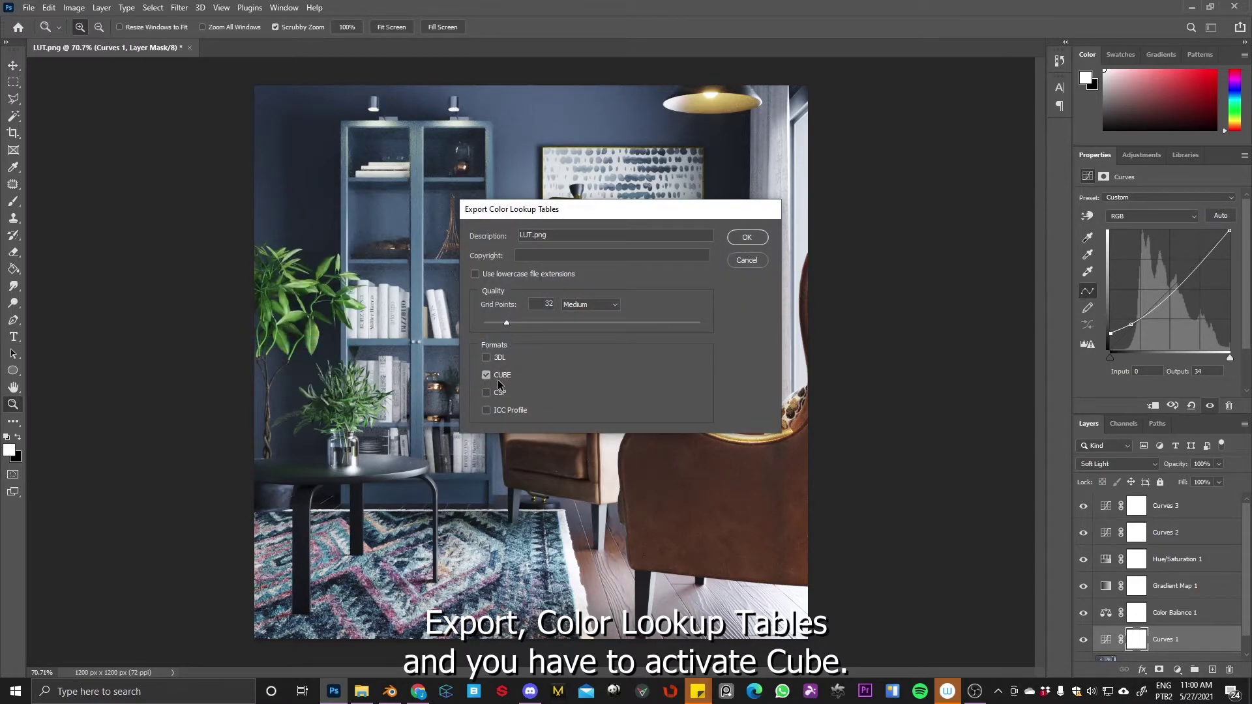
click(750, 239)
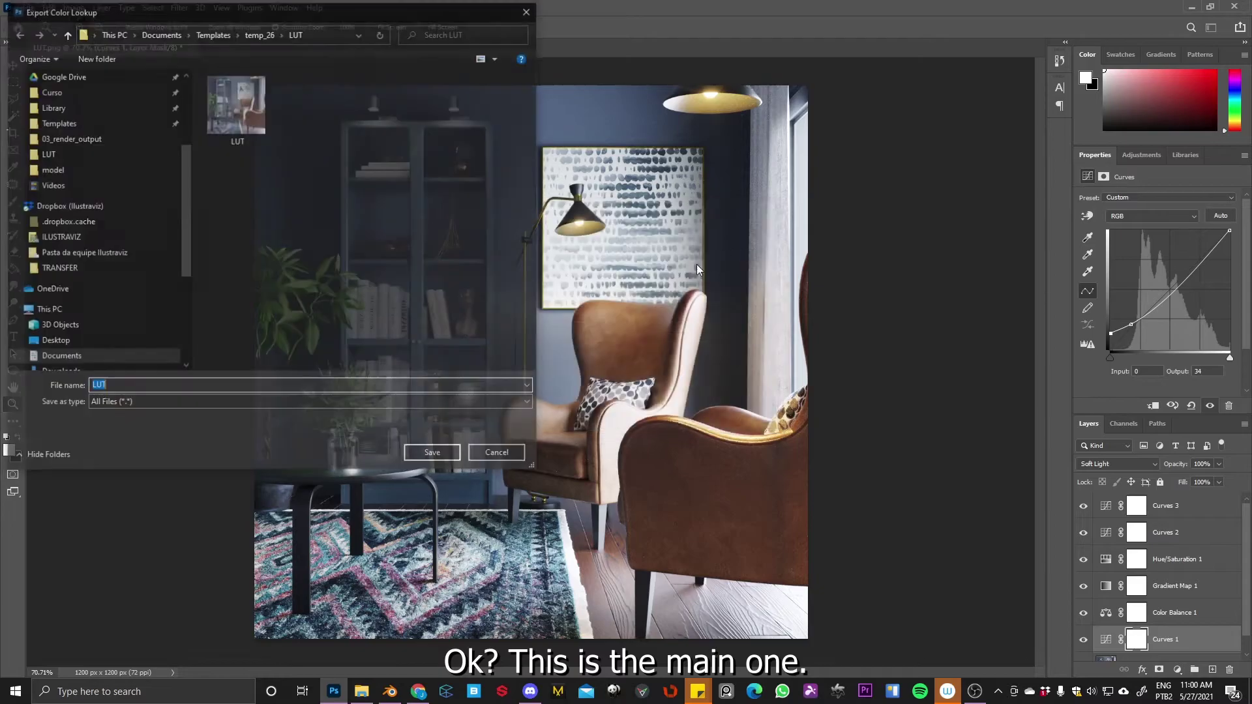
click(433, 454)
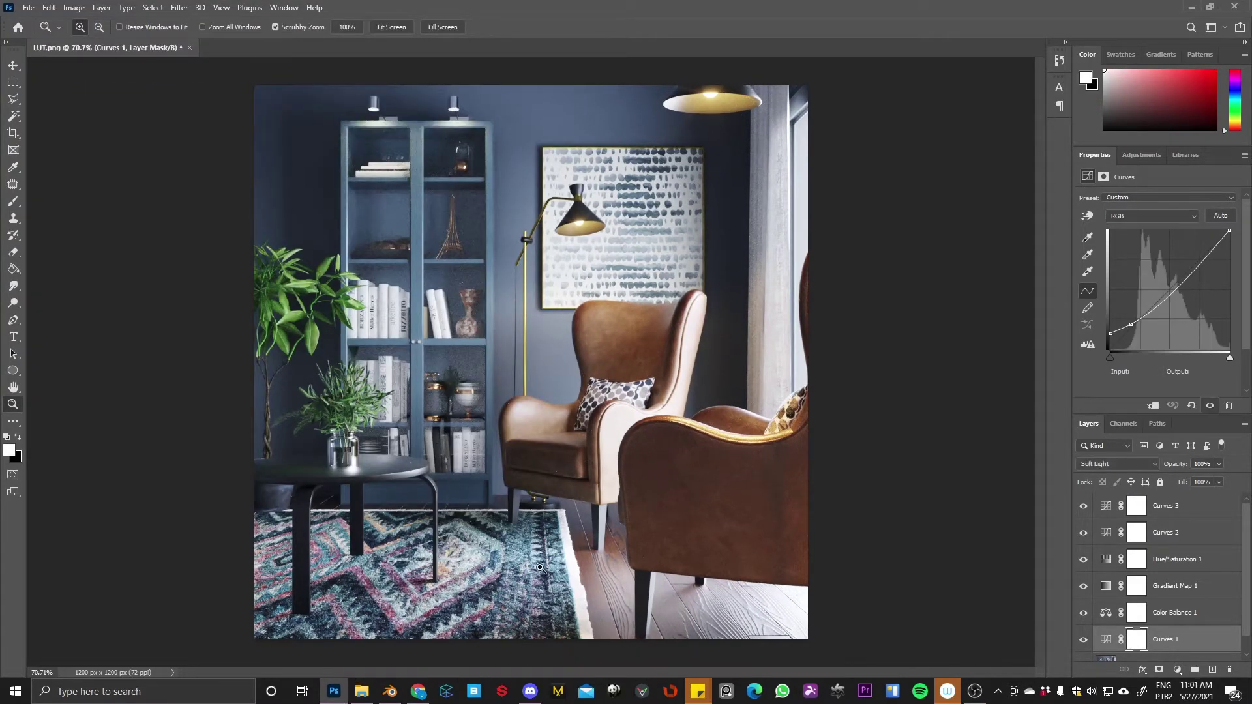
Step: In Blender, load LUT.CUBE as the Octane camera's custom LUT at strength 1.000
click(391, 692)
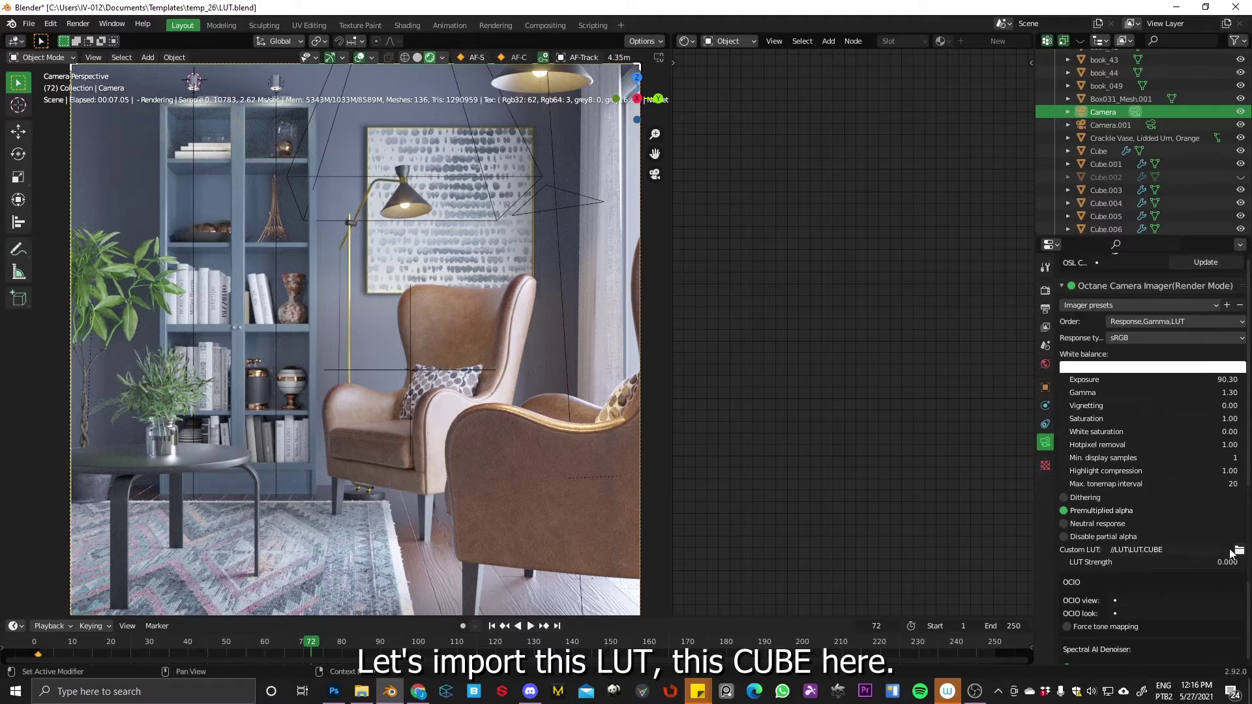
click(1237, 551)
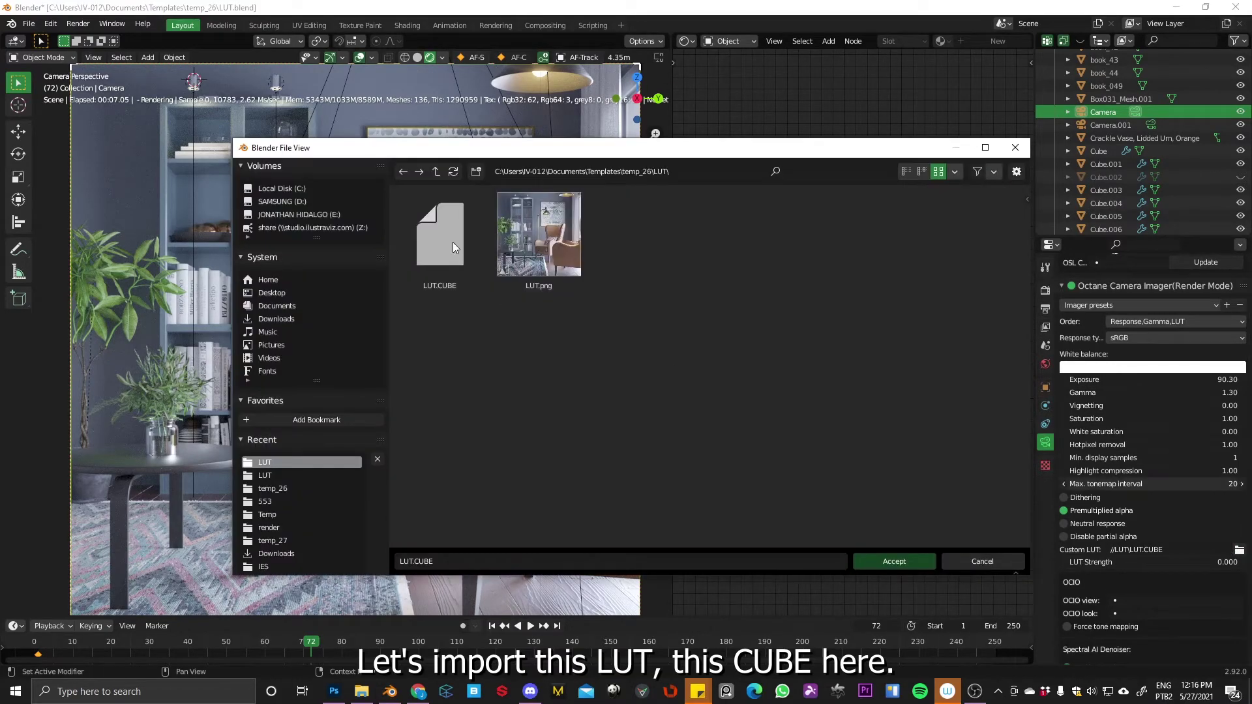
click(444, 238)
double_click(444, 237)
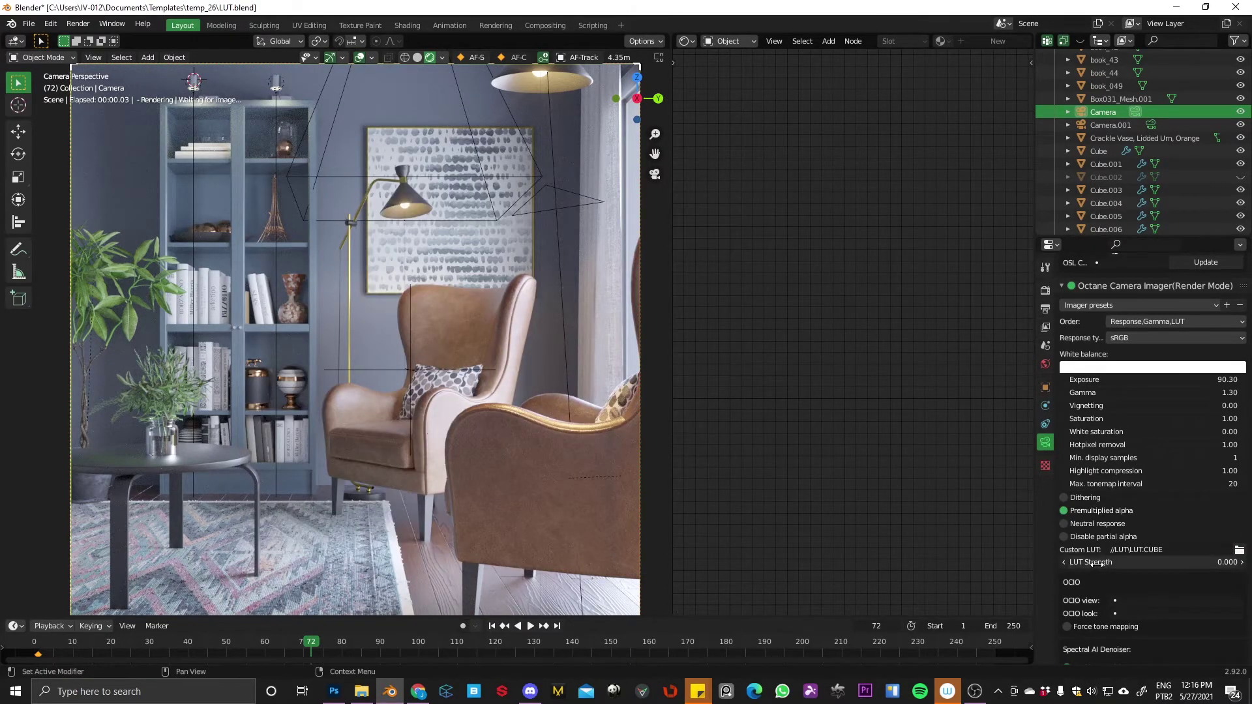
drag(1100, 564, 1147, 564)
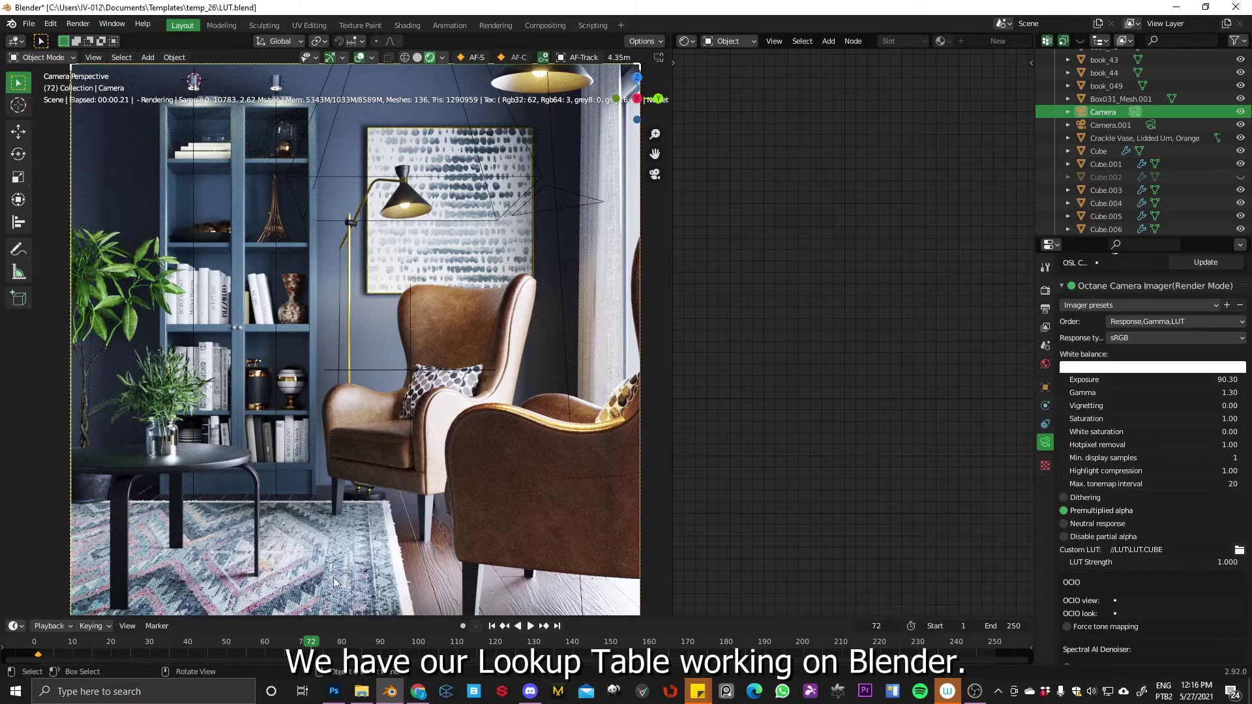
click(333, 692)
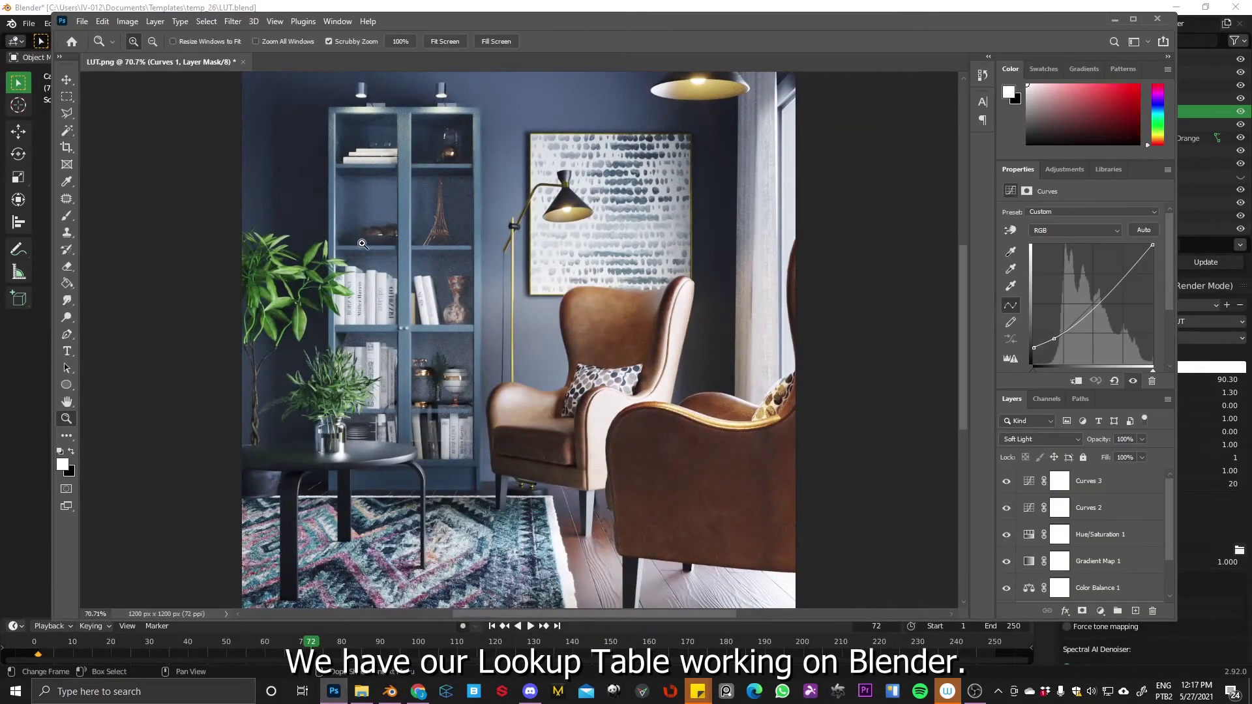
drag(534, 11, 618, 256)
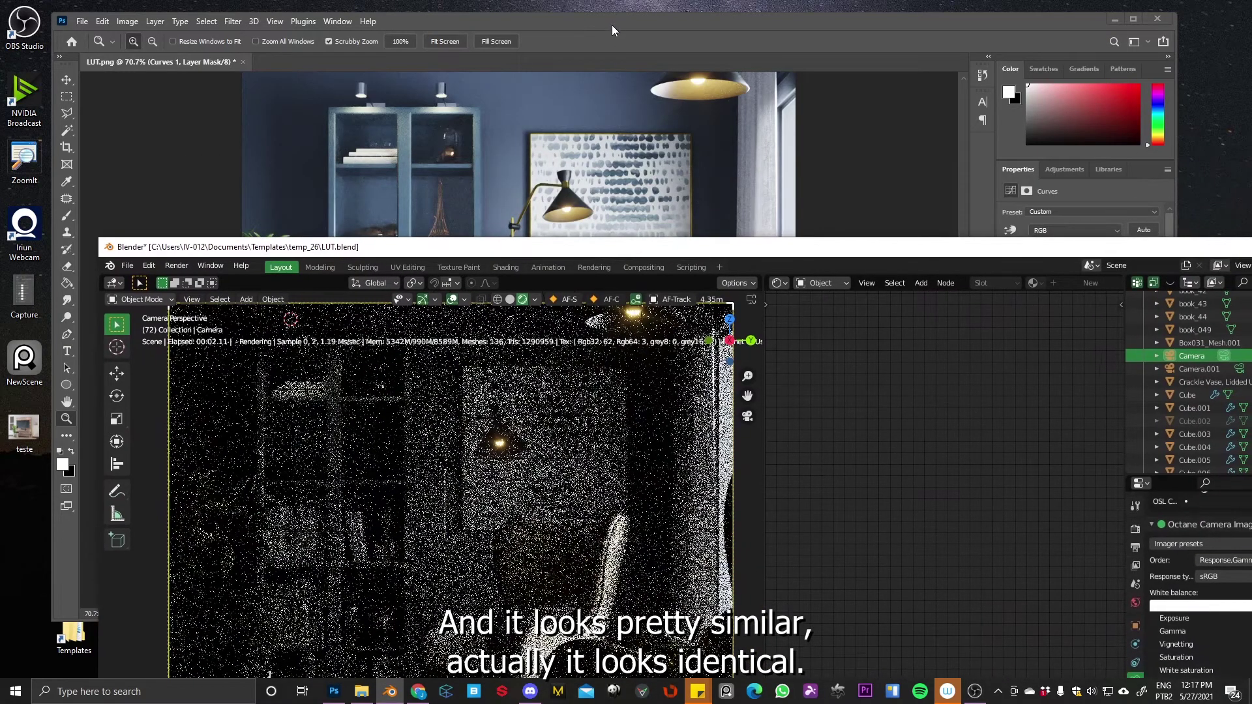
double_click(612, 24)
double_click(605, 8)
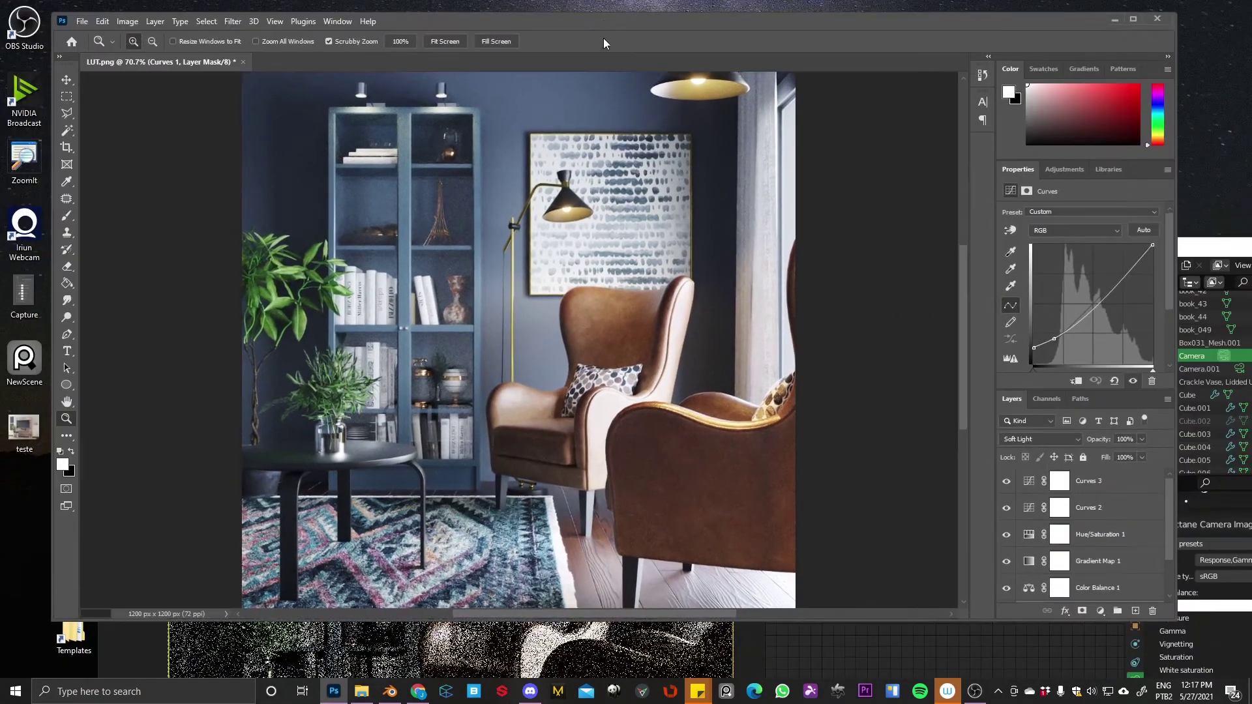
click(1204, 254)
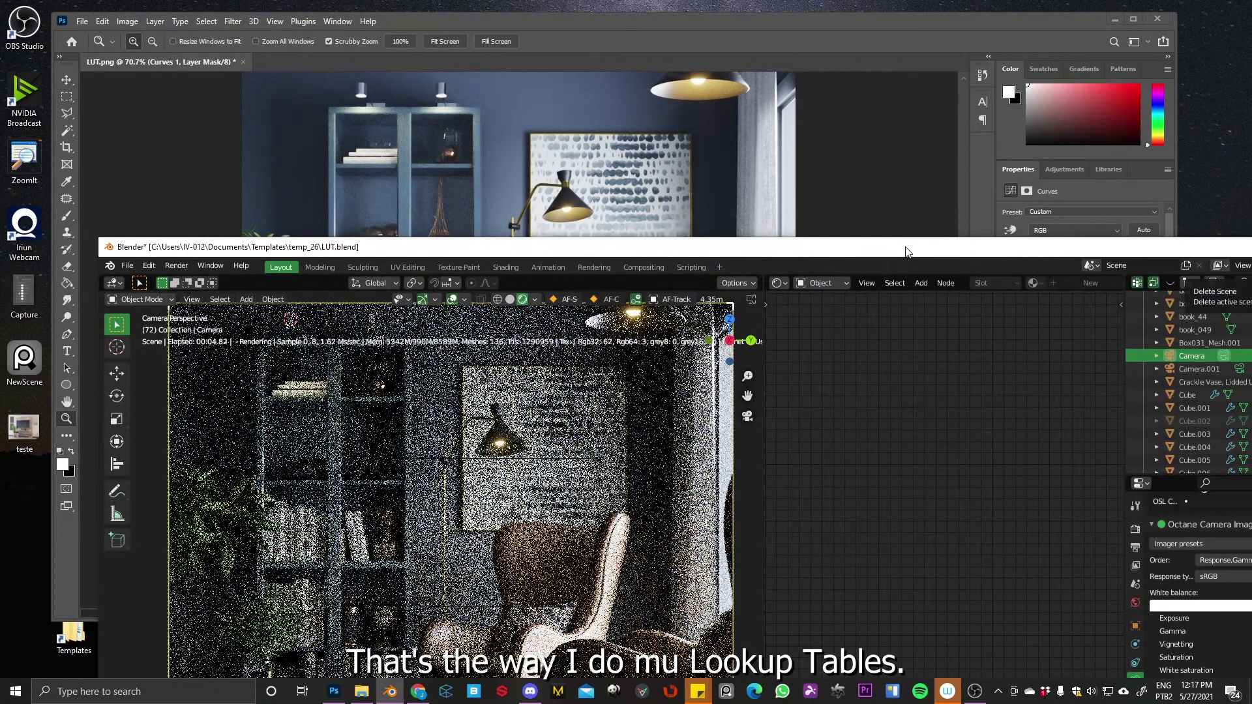
double_click(904, 250)
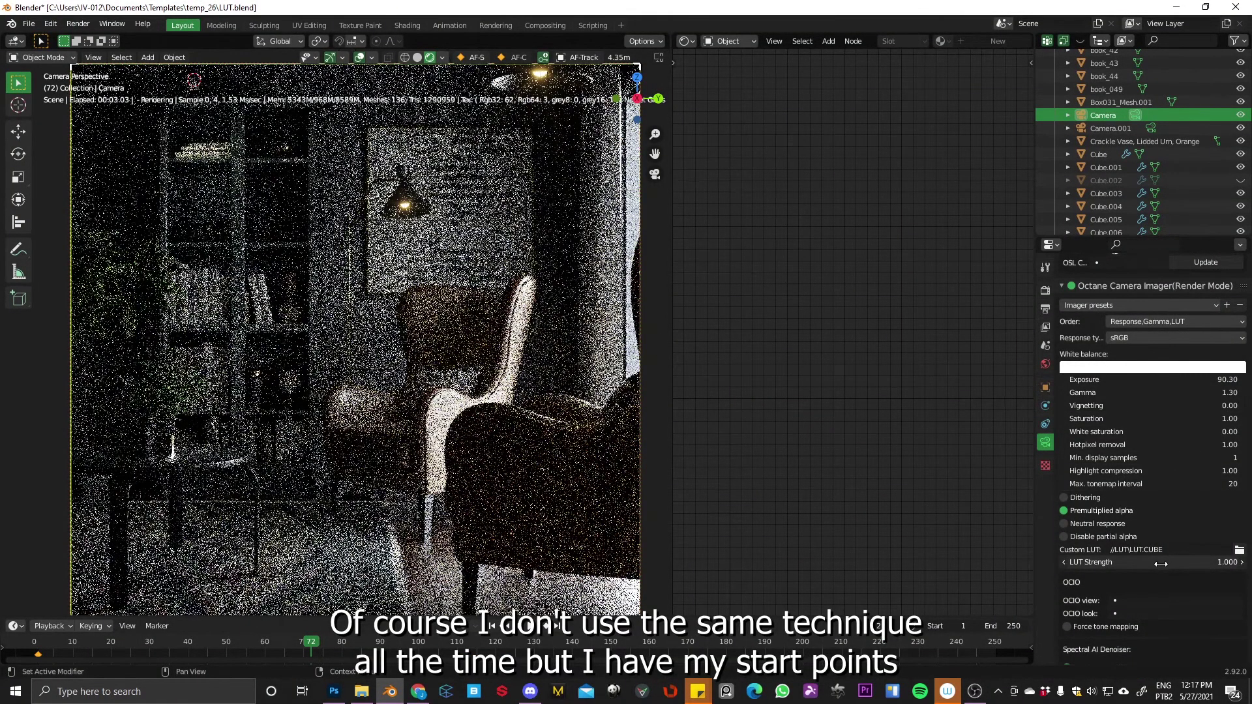
drag(1161, 564, 1180, 563)
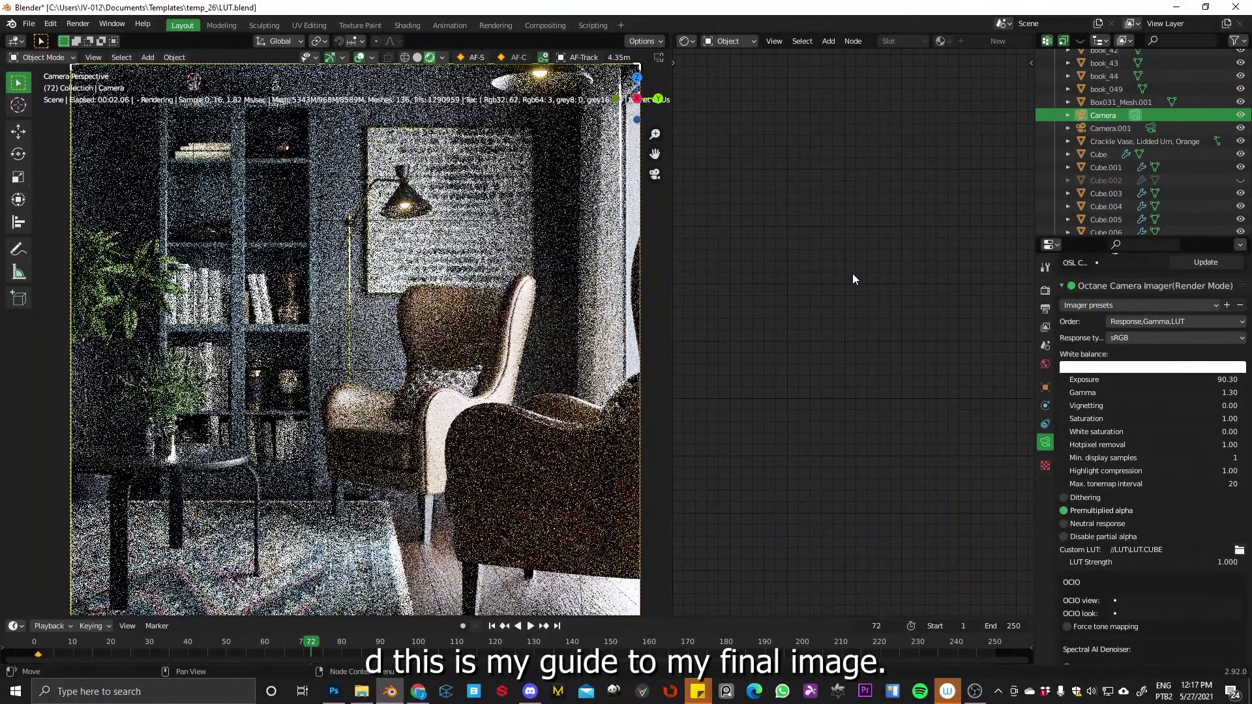